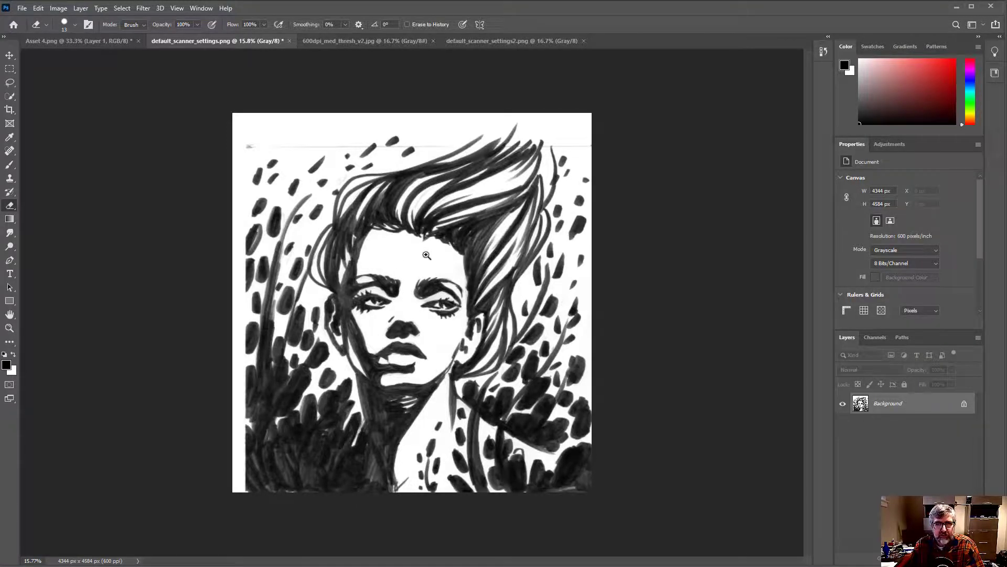
# Examine the gray tones and pencil marks in the portrait's face and hair in default_scanner_settings.png at close range
pyautogui.scroll(5, 399, 252)
pyautogui.moveTo(193, 149); pyautogui.dragTo(364, 214)
pyautogui.moveTo(231, 144); pyautogui.dragTo(429, 277)
pyautogui.moveTo(774, 475); pyautogui.dragTo(446, 269)
pyautogui.moveTo(527, 329); pyautogui.dragTo(528, 168)
pyautogui.moveTo(553, 286); pyautogui.dragTo(594, 246)
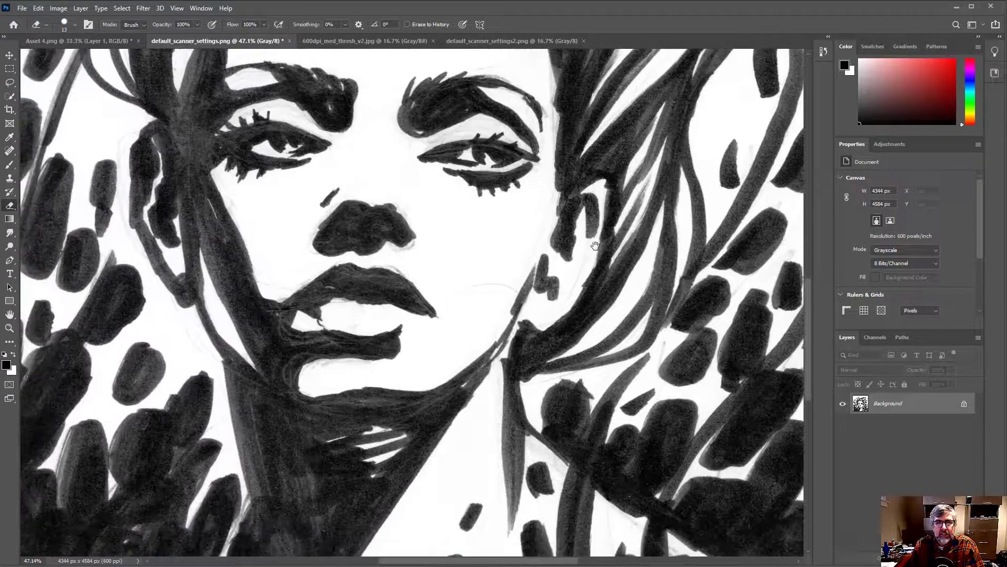
pyautogui.moveTo(602, 305); pyautogui.dragTo(561, 304)
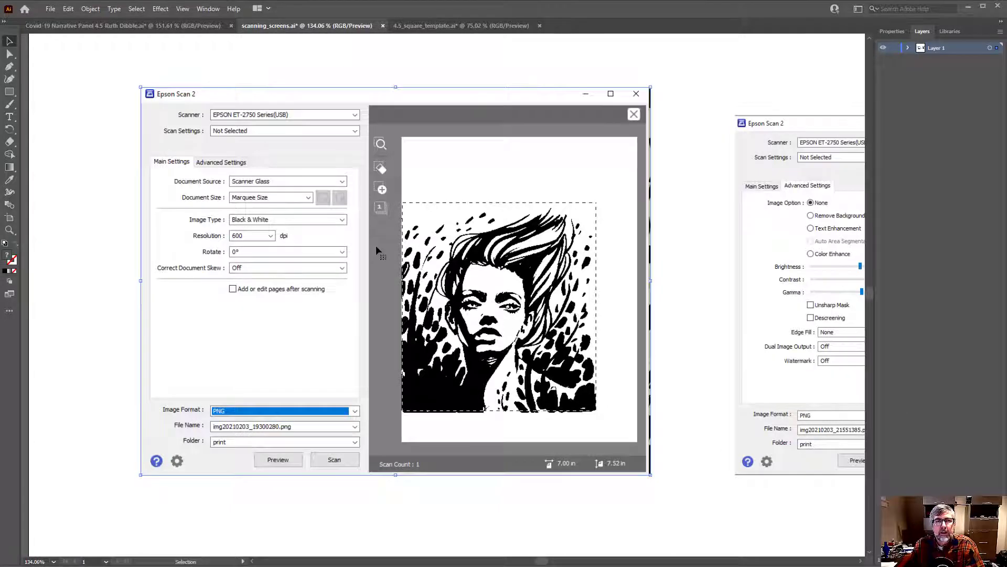
# Review the Epson Scan 2 main settings and advanced settings screenshots in scanning_screens.ai
pyautogui.press('space')
pyautogui.moveTo(497, 216); pyautogui.dragTo(518, 220)
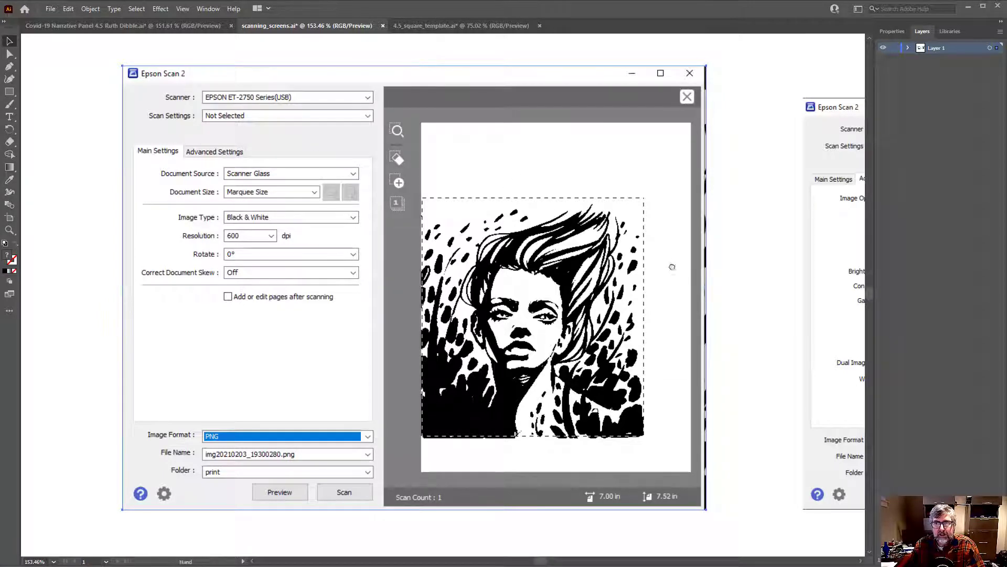
pyautogui.moveTo(666, 271); pyautogui.dragTo(63, 245)
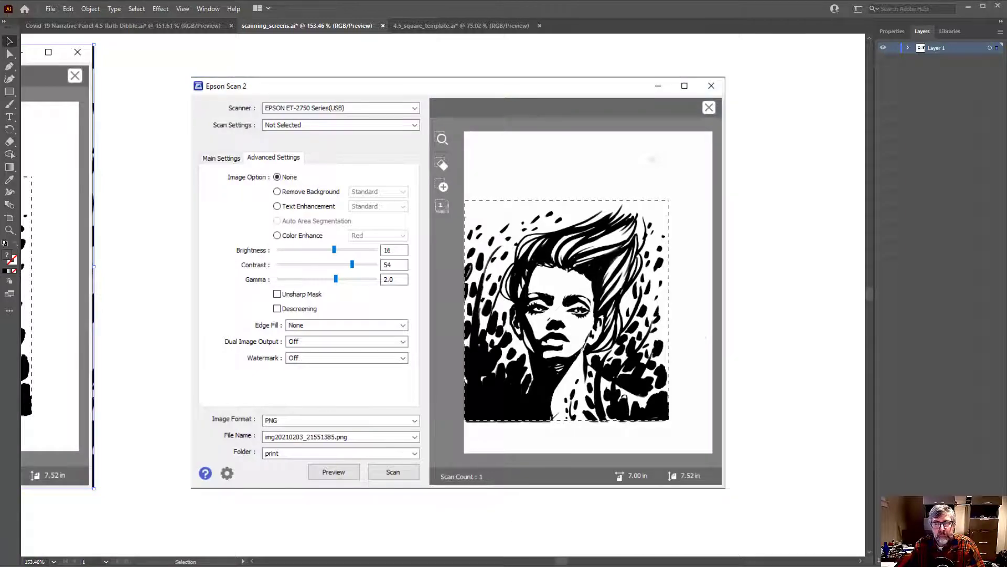
# Switch to Photoshop and examine the black-and-white scan in 600dpi_med_thresh_v2.jpg
pyautogui.click(503, 560)
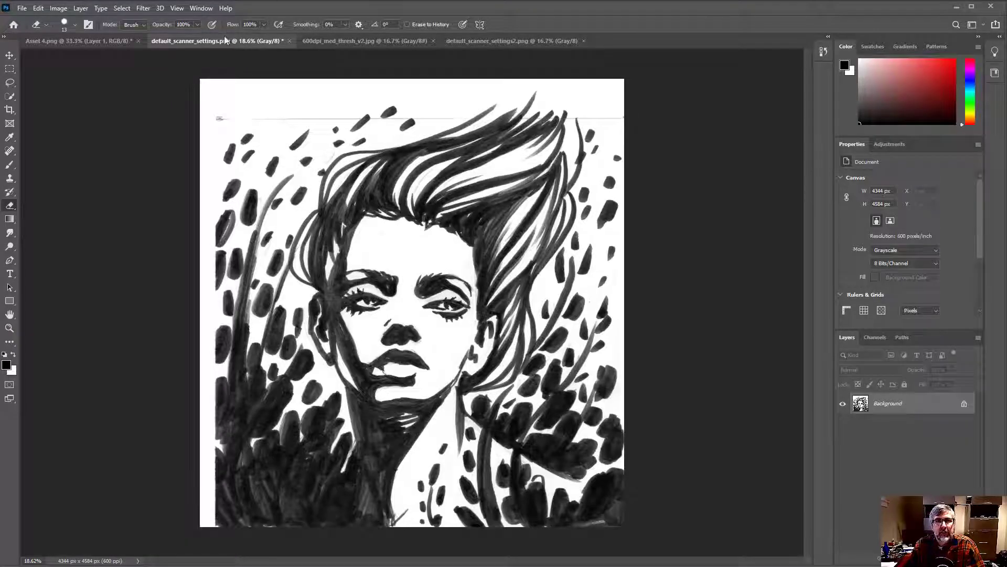
pyautogui.click(354, 42)
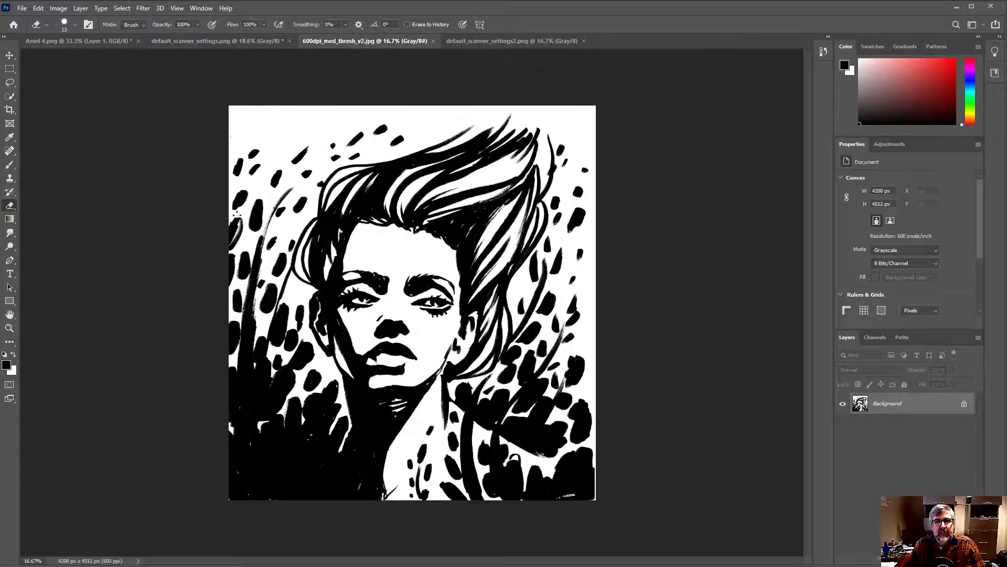
pyautogui.moveTo(429, 230)
pyautogui.mouseDown()
pyautogui.moveTo(475, 217)
pyautogui.moveTo(440, 219)
pyautogui.moveTo(452, 216)
pyautogui.mouseUp()
pyautogui.moveTo(526, 212); pyautogui.dragTo(431, 220)
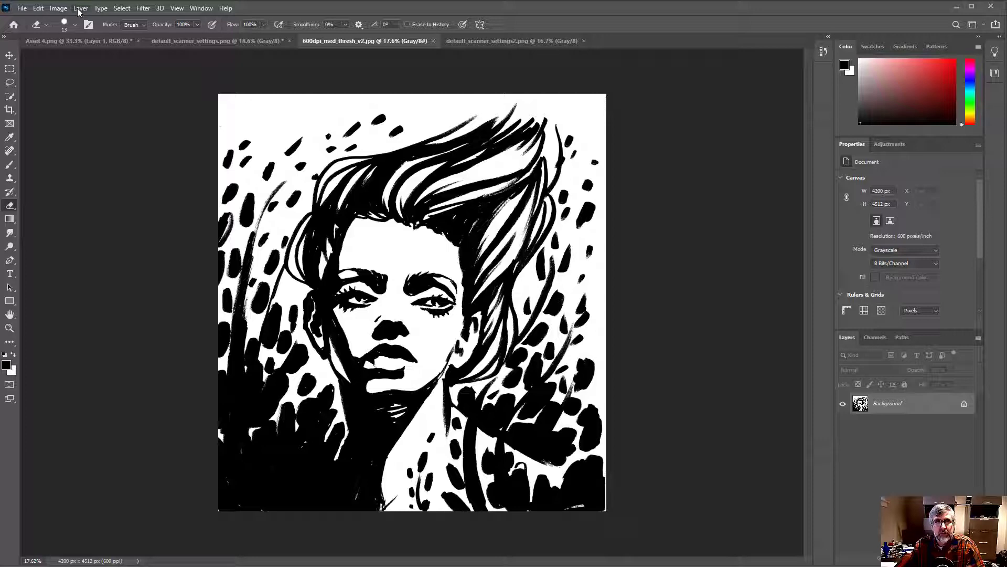
# Preview a Levels adjustment on default_scanner_settings2.png with input black 118 and input white 203, and discard it
pyautogui.click(480, 41)
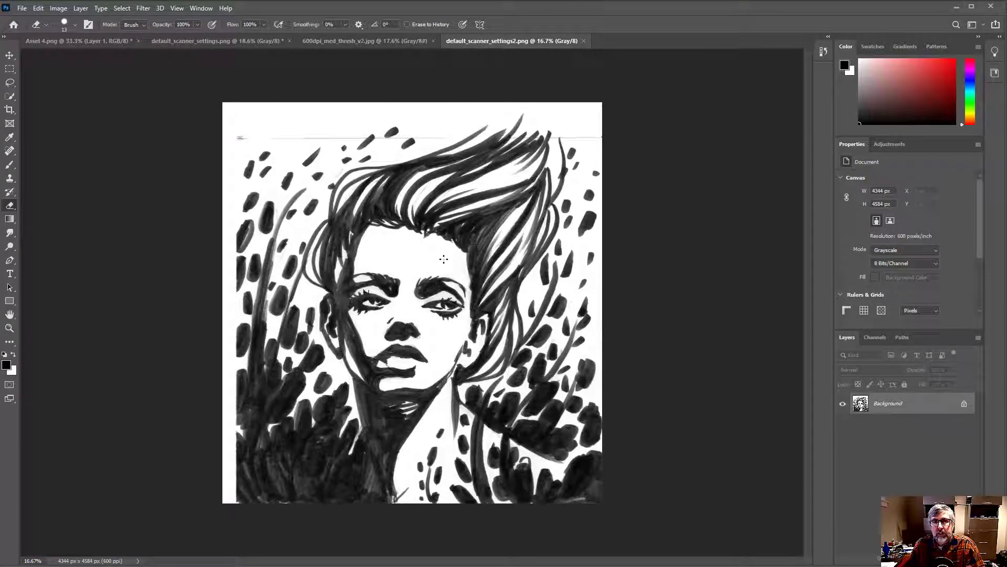
pyautogui.click(80, 8)
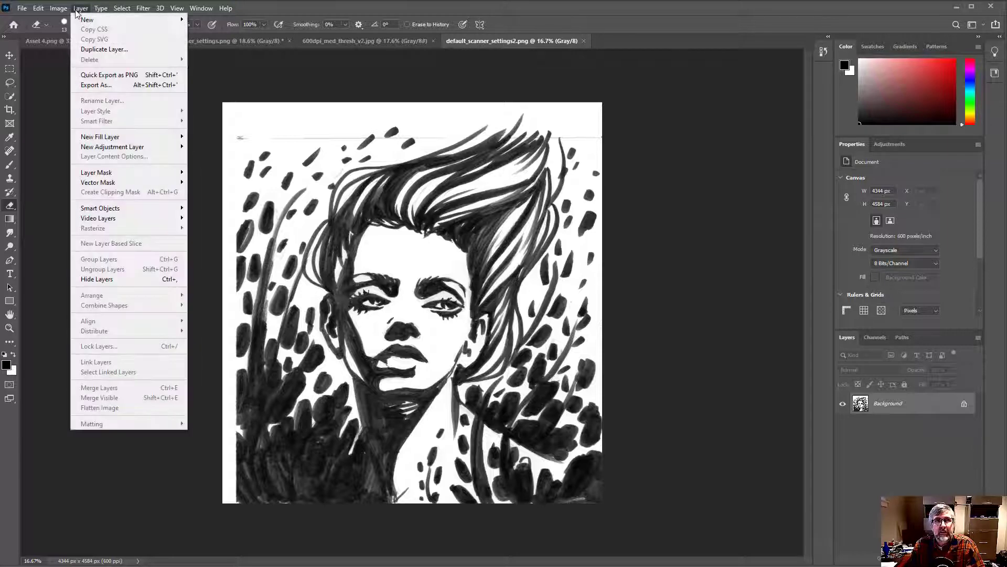
pyautogui.moveTo(72, 35)
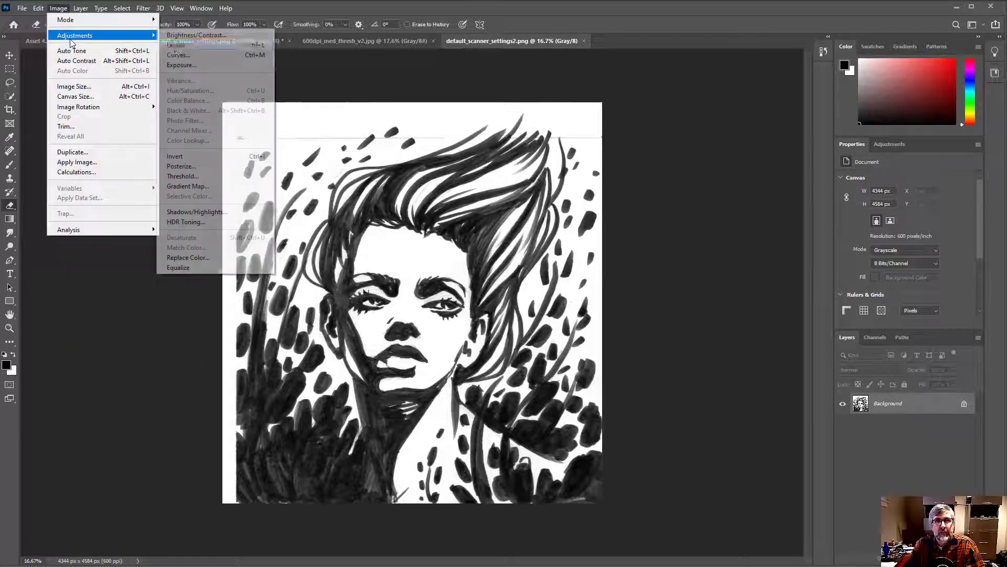
pyautogui.click(177, 45)
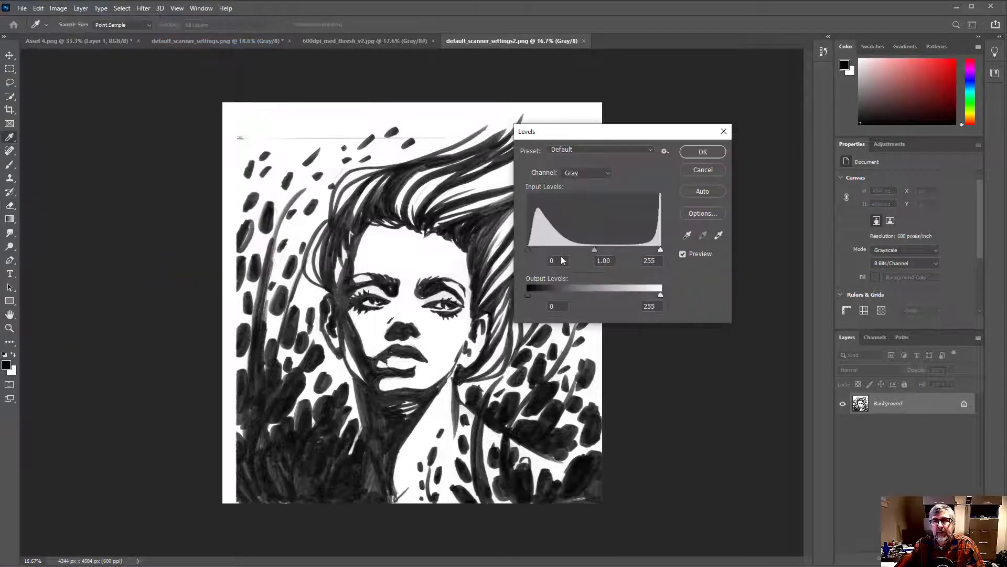
pyautogui.moveTo(527, 250); pyautogui.dragTo(573, 249)
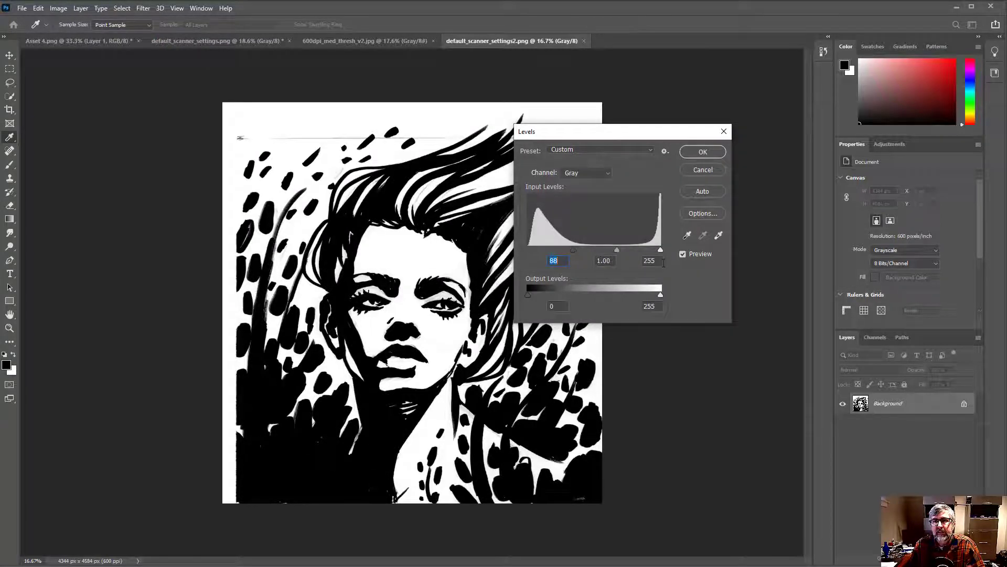
pyautogui.moveTo(660, 250); pyautogui.dragTo(636, 250)
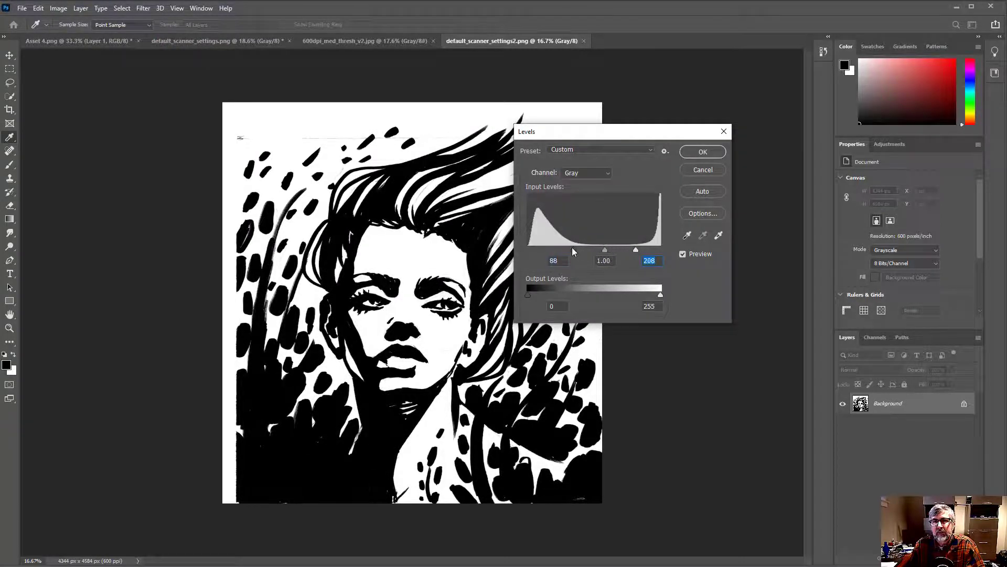
pyautogui.moveTo(573, 250)
pyautogui.mouseDown()
pyautogui.moveTo(631, 250)
pyautogui.moveTo(590, 249)
pyautogui.mouseUp()
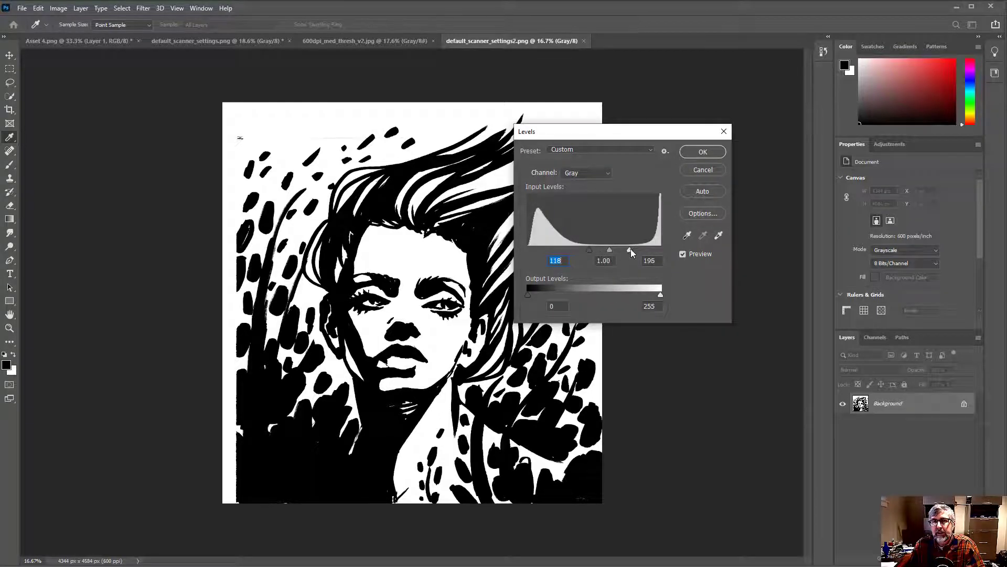
pyautogui.moveTo(631, 249)
pyautogui.mouseDown()
pyautogui.moveTo(656, 250)
pyautogui.moveTo(634, 250)
pyautogui.mouseUp()
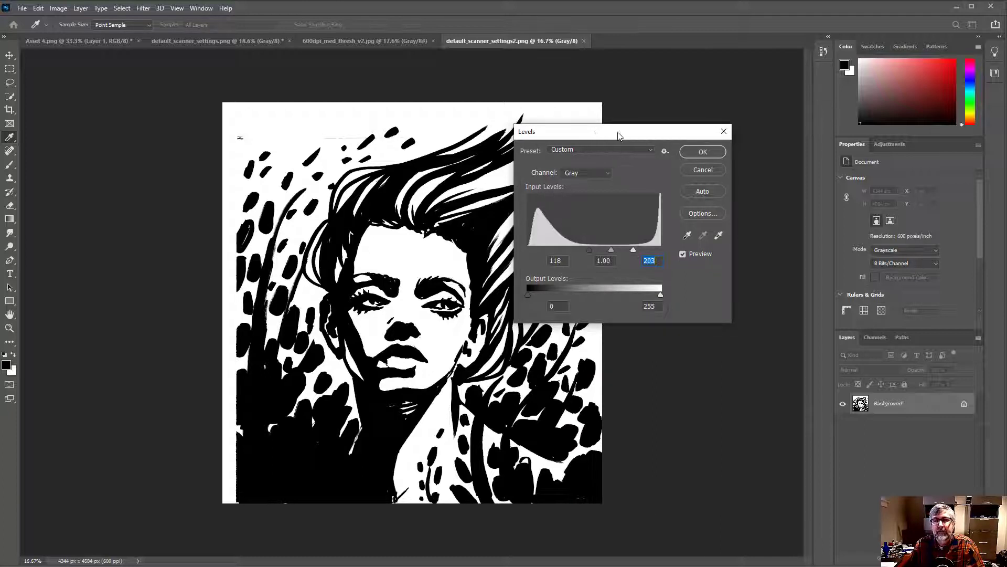
pyautogui.moveTo(577, 136); pyautogui.dragTo(602, 161)
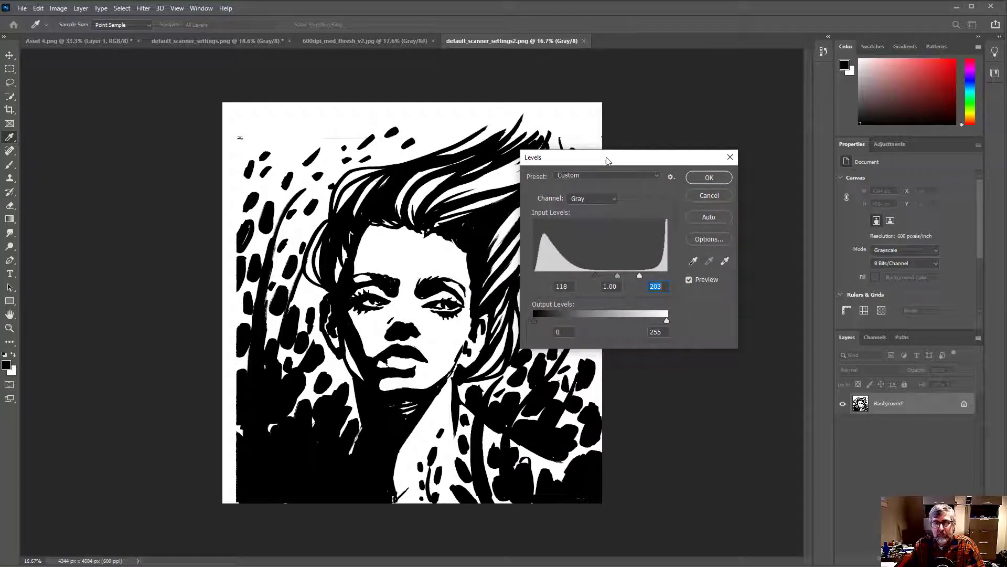
pyautogui.click(709, 195)
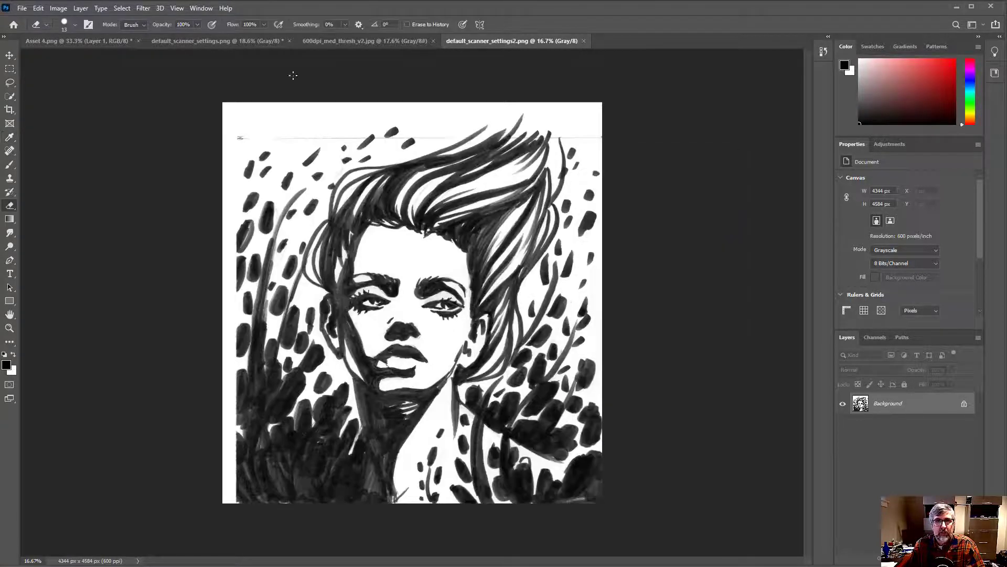
# Erase the stray black mark between the portrait's lips in 600dpi_med_thresh_v2.jpg
pyautogui.click(368, 42)
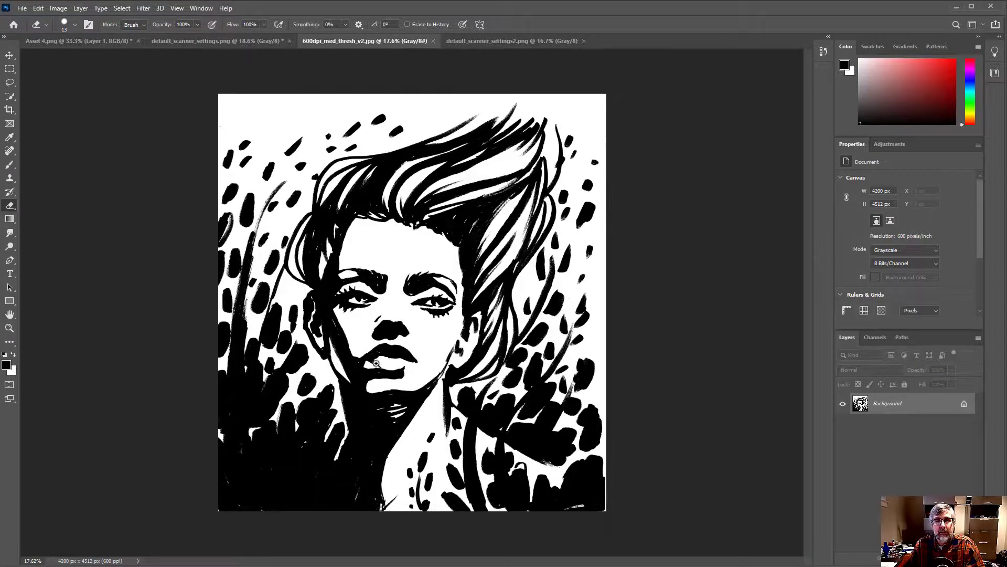
pyautogui.moveTo(376, 361)
pyautogui.mouseDown()
pyautogui.moveTo(428, 356)
pyautogui.moveTo(452, 340)
pyautogui.moveTo(459, 303)
pyautogui.moveTo(420, 316)
pyautogui.mouseUp()
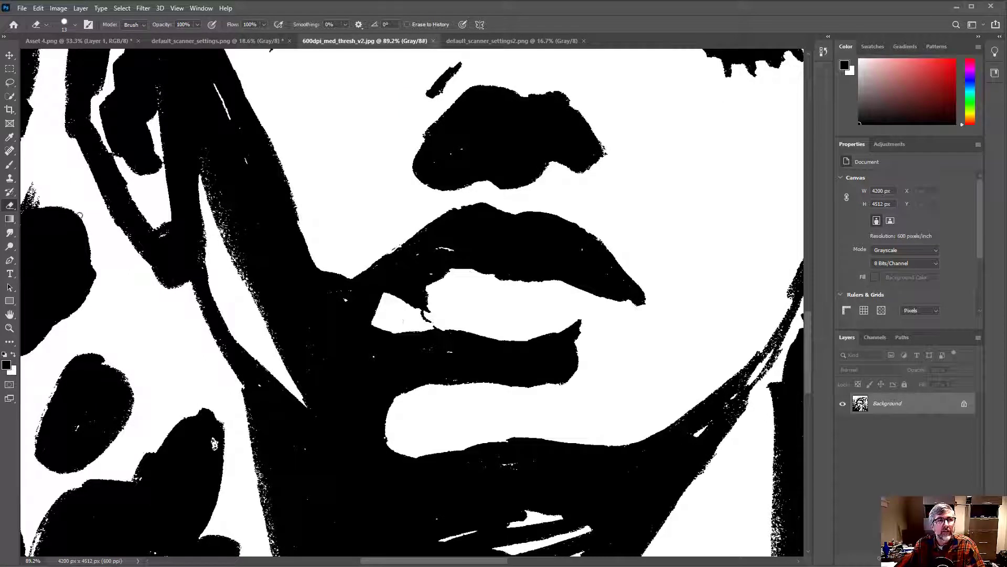
pyautogui.moveTo(416, 317); pyautogui.dragTo(432, 325)
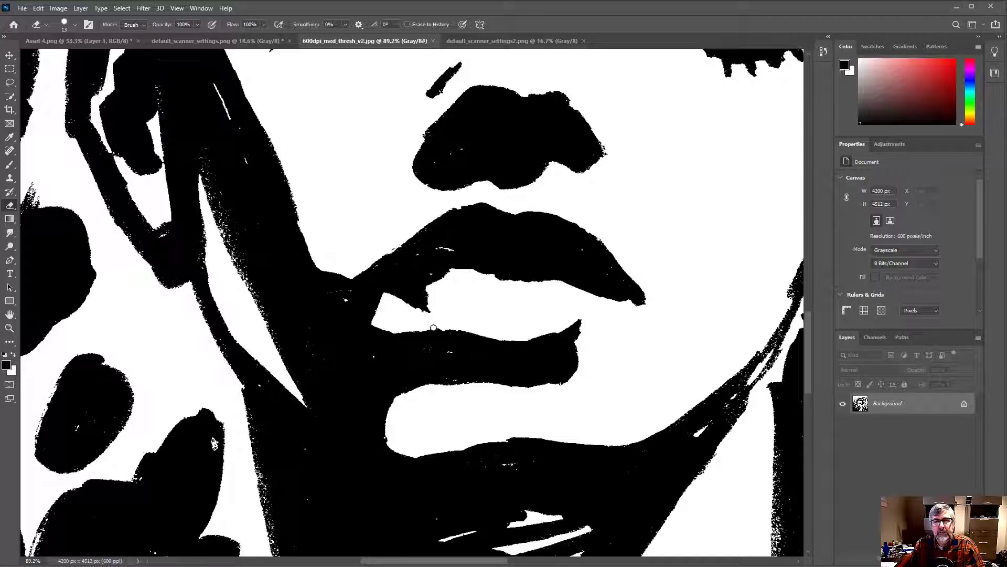
pyautogui.scroll(-5, 663, 332)
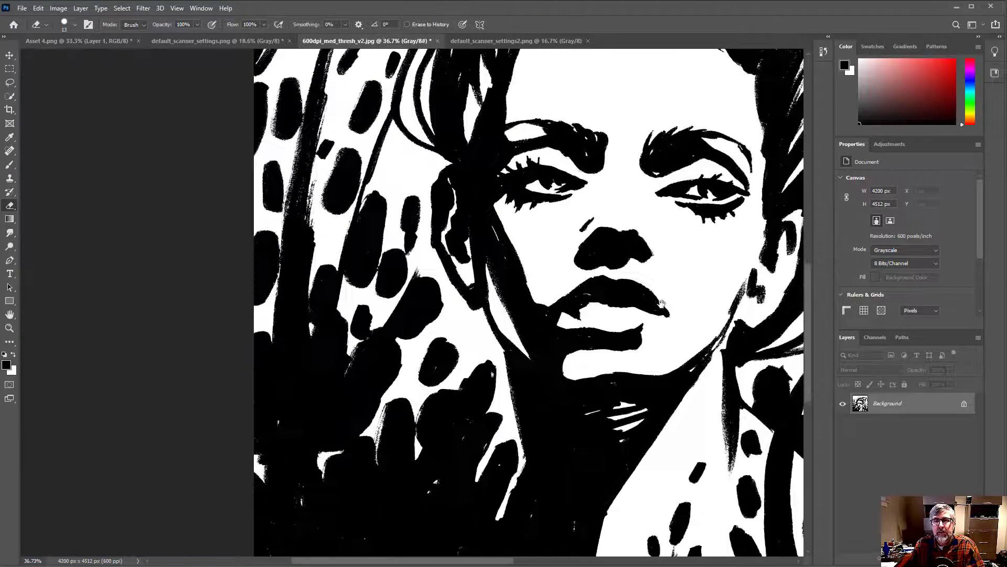
pyautogui.scroll(-3, 662, 303)
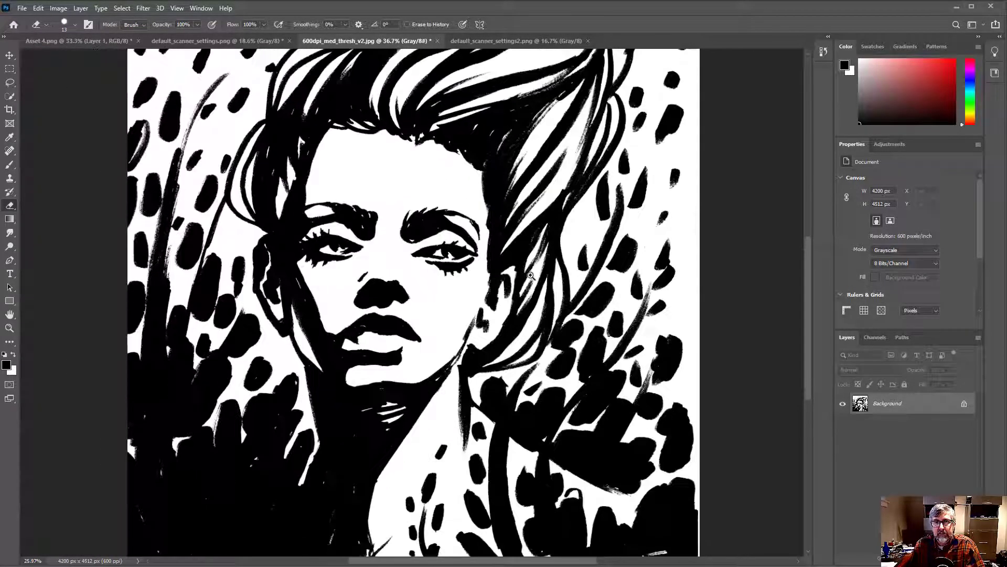
pyautogui.scroll(-3, 530, 275)
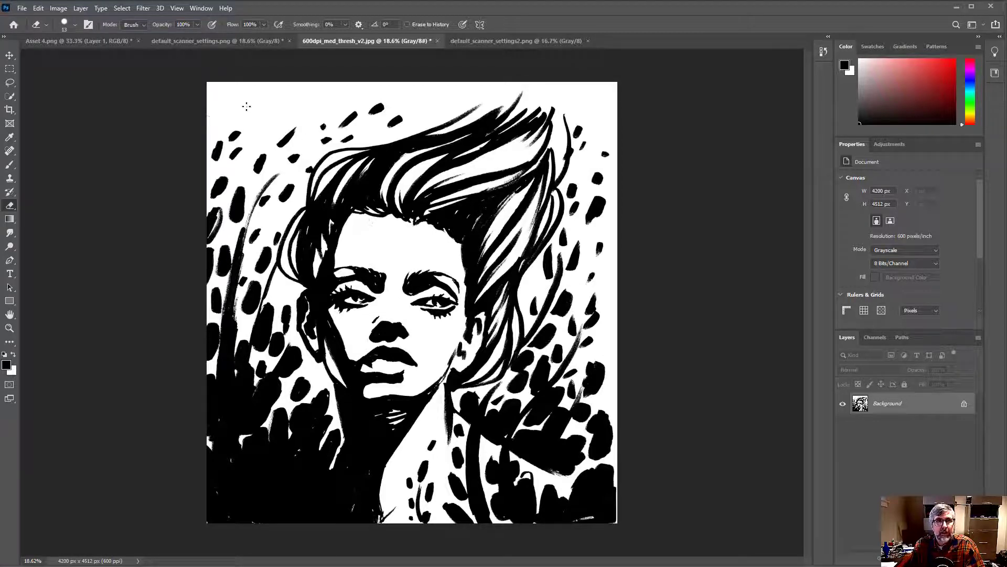
# Save the cleaned scan on the computer as _test_image.jpg in the scans folder, replacing the existing file
pyautogui.click(22, 9)
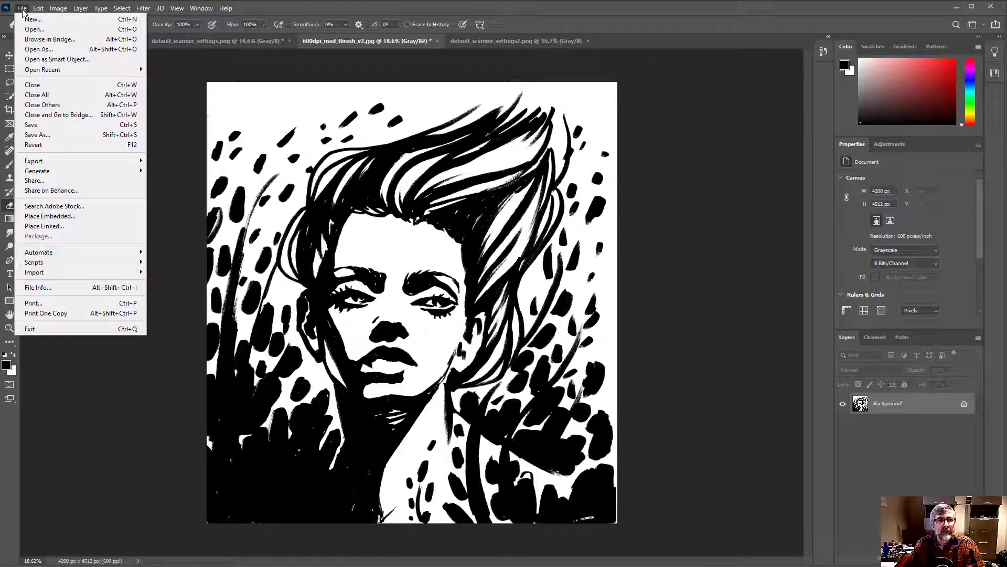
pyautogui.click(37, 135)
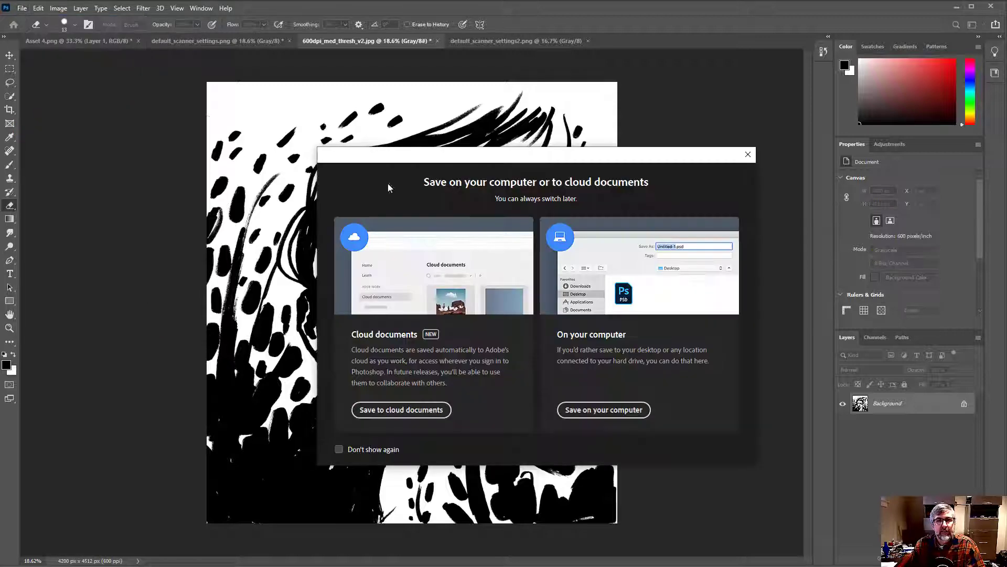
pyautogui.click(621, 412)
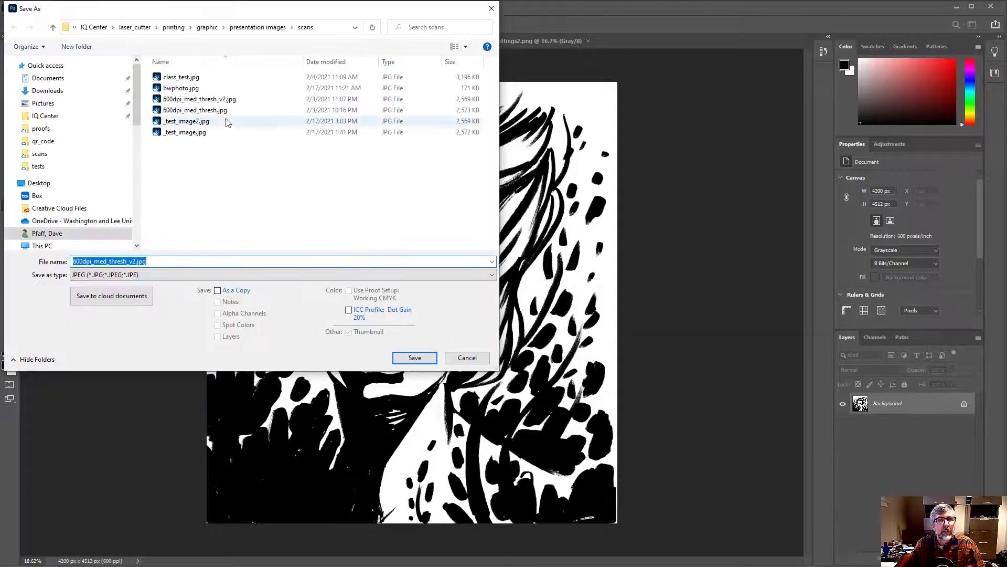
pyautogui.click(172, 134)
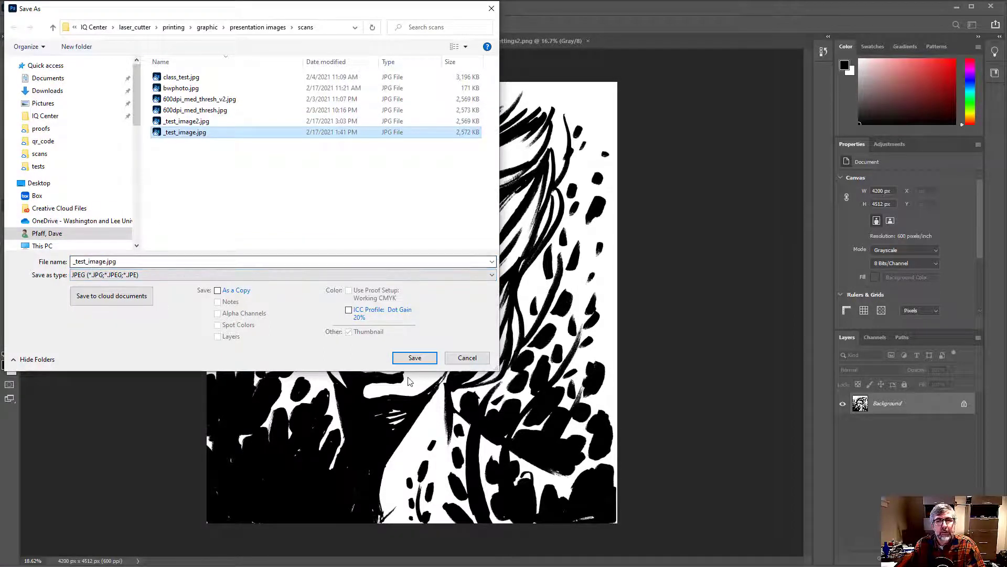
pyautogui.click(414, 358)
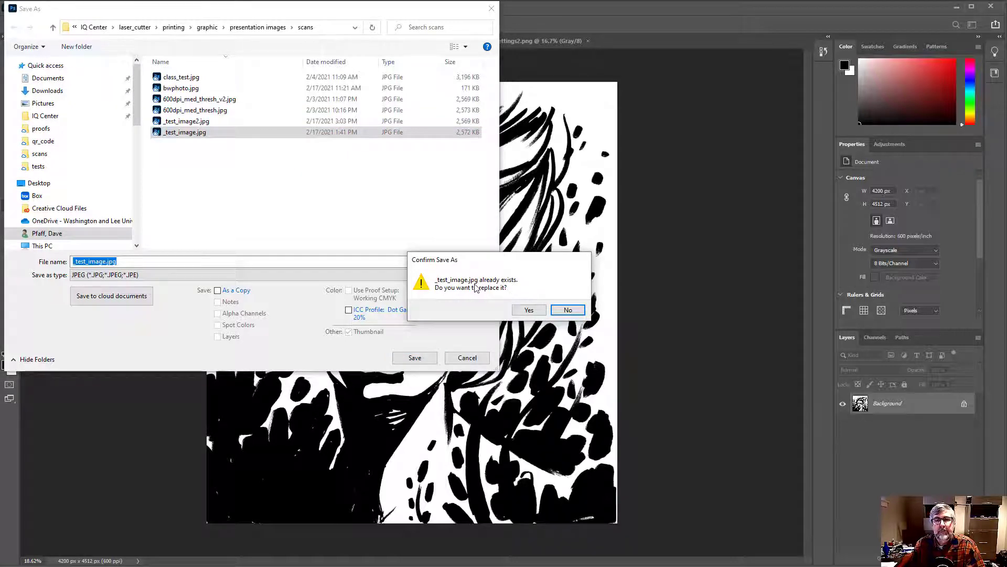
pyautogui.click(531, 311)
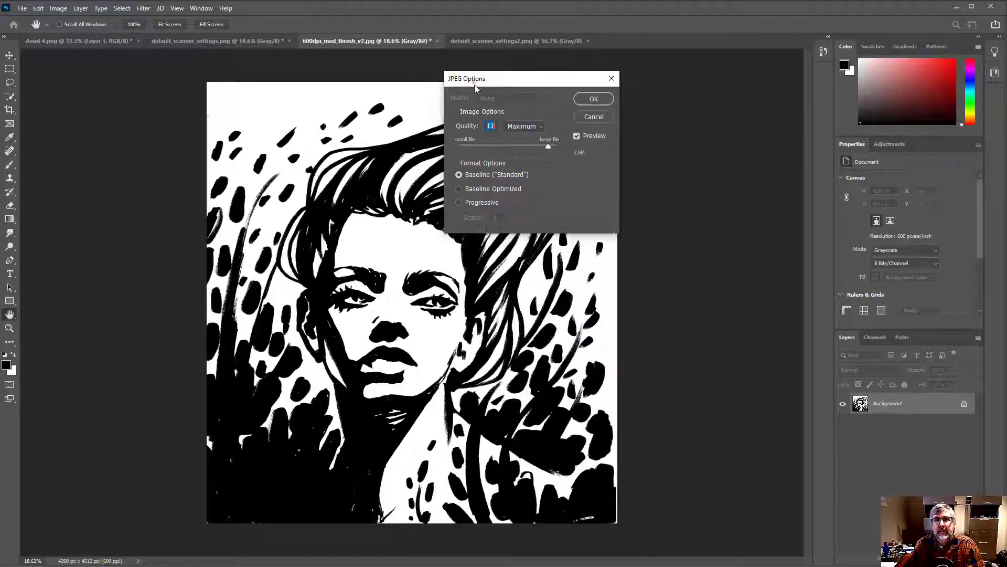
# Set the JPEG quality to 11 (Maximum) with the Baseline Standard format and finish the export
pyautogui.moveTo(475, 87); pyautogui.dragTo(496, 157)
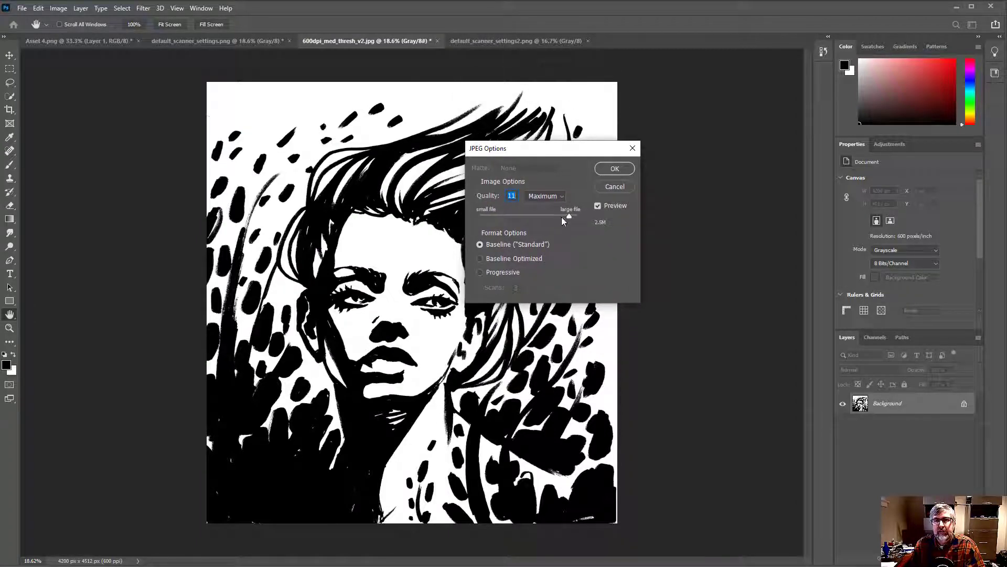
pyautogui.moveTo(568, 216); pyautogui.dragTo(564, 216)
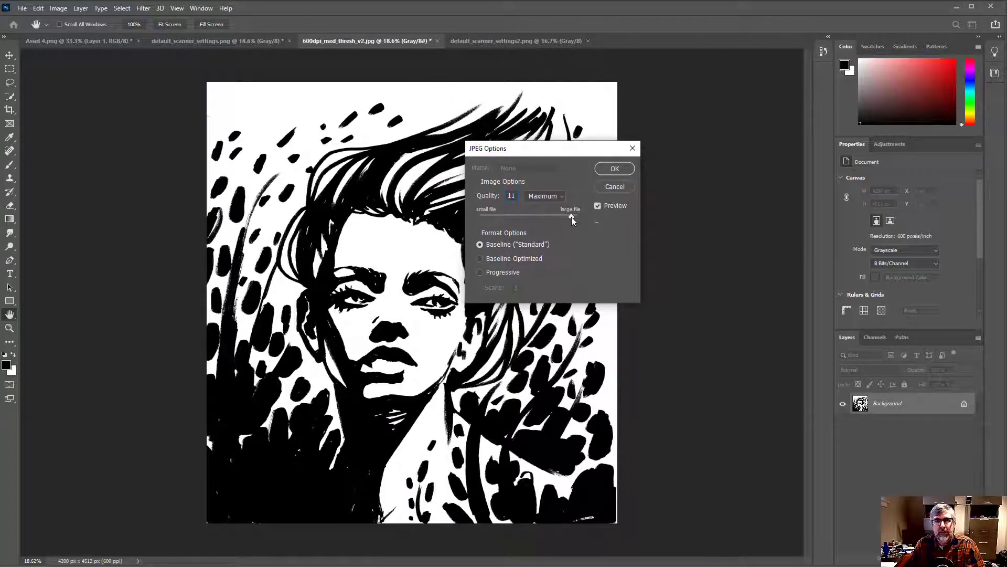
pyautogui.moveTo(571, 216); pyautogui.dragTo(568, 216)
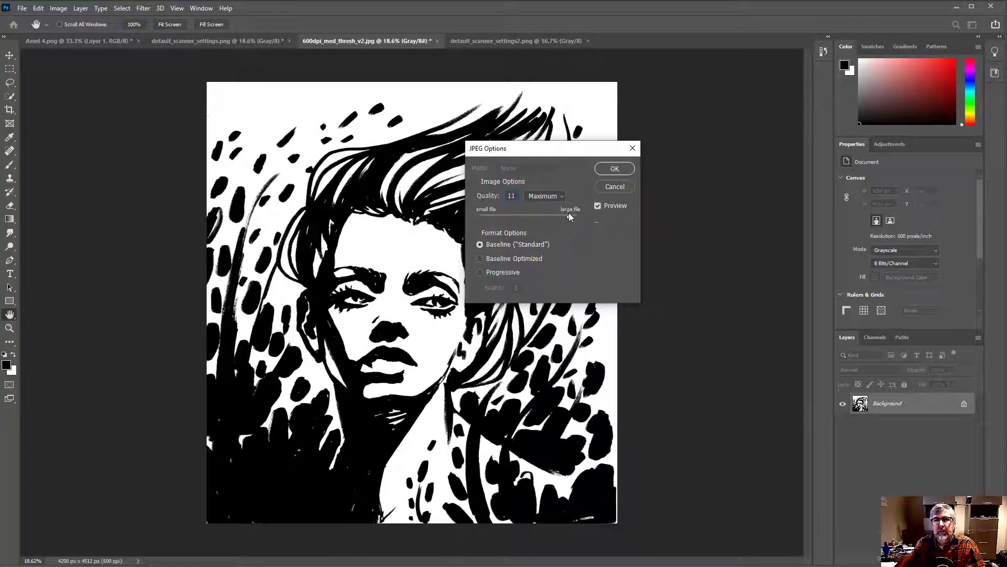
pyautogui.moveTo(565, 214); pyautogui.dragTo(567, 214)
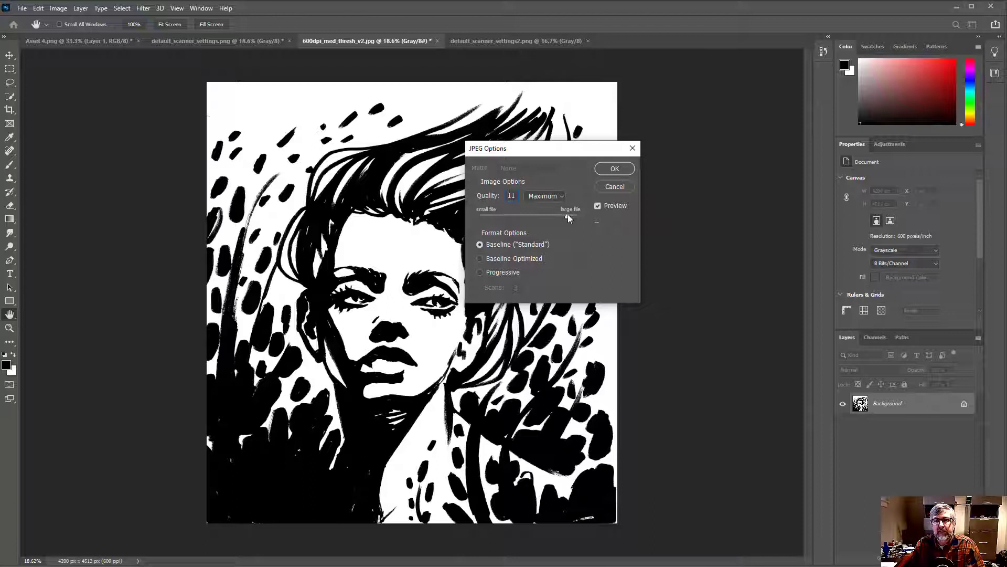
pyautogui.click(613, 168)
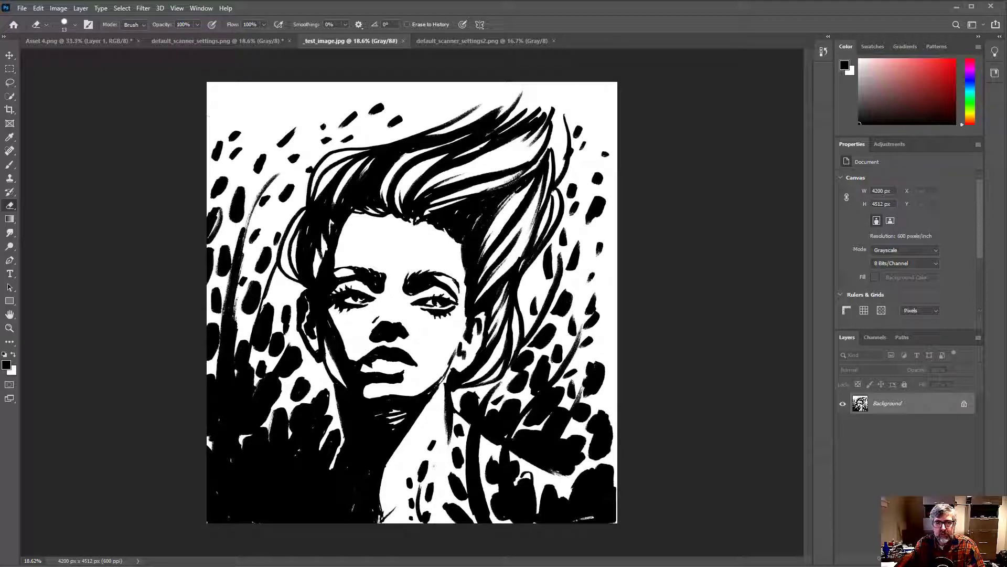
# Switch to 4.5_square_template.ai in Illustrator, toggle the Template layer's visibility off and on, and make the Put Art Here layer active
pyautogui.click(417, 558)
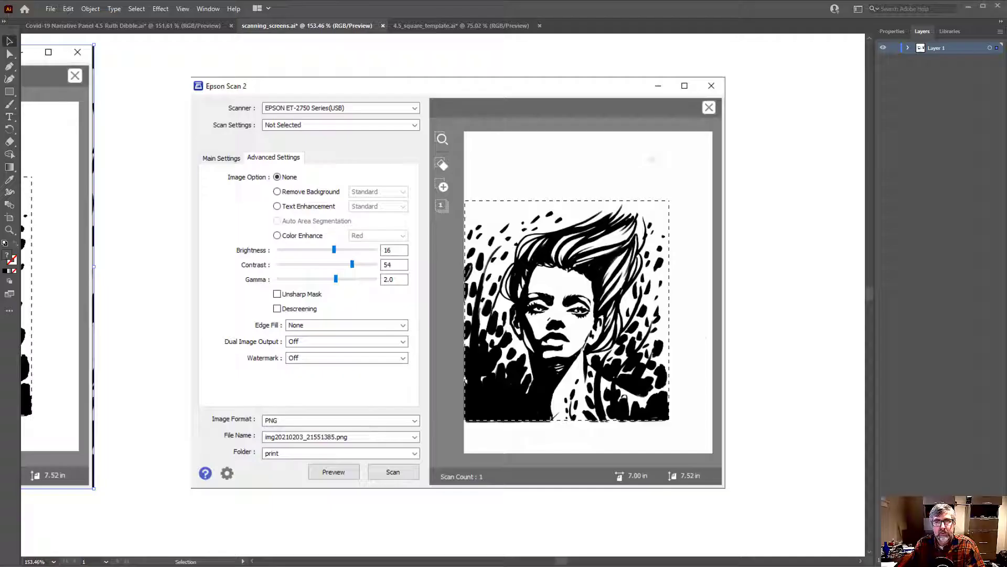
pyautogui.click(450, 27)
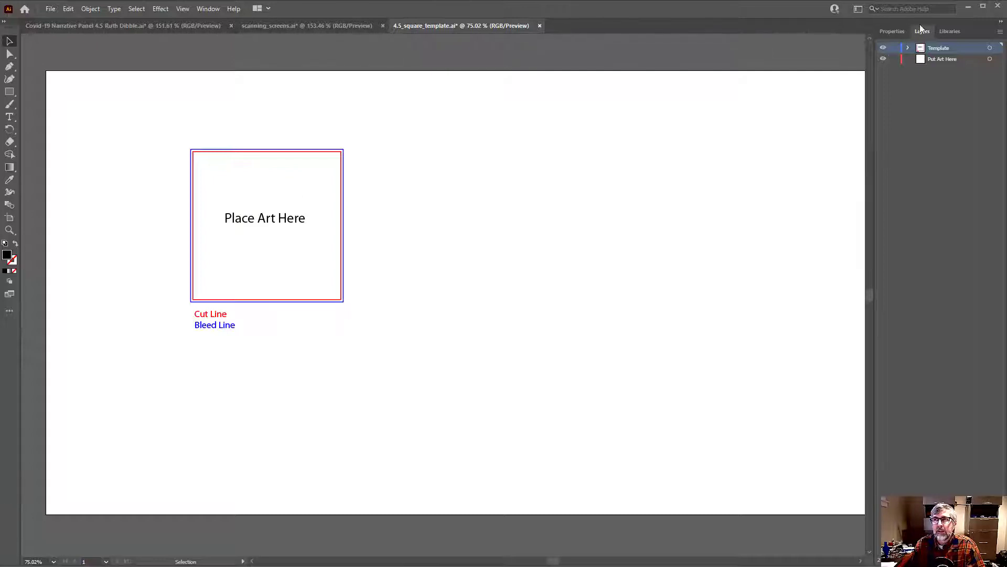
pyautogui.click(883, 48)
pyautogui.click(883, 48)
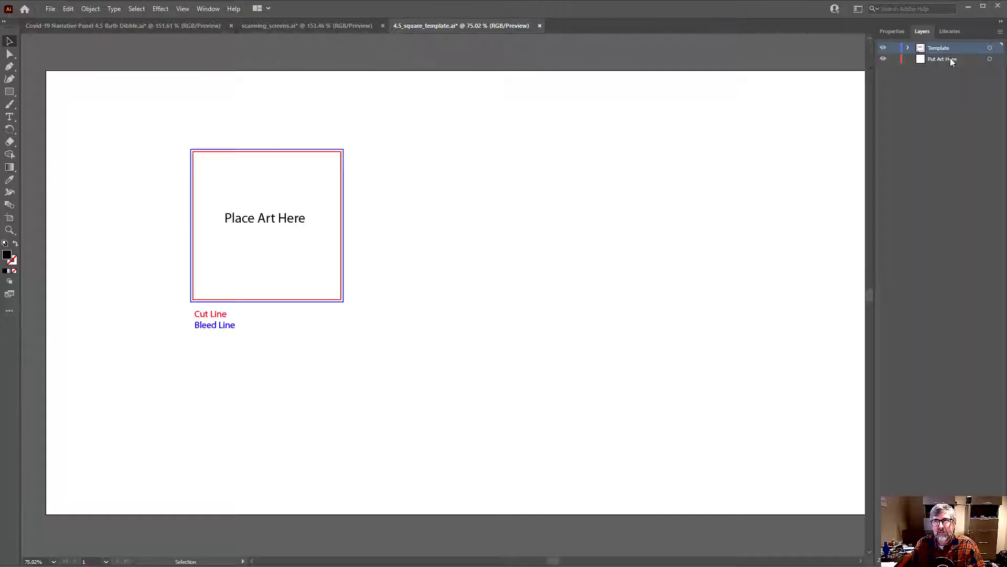
pyautogui.click(949, 59)
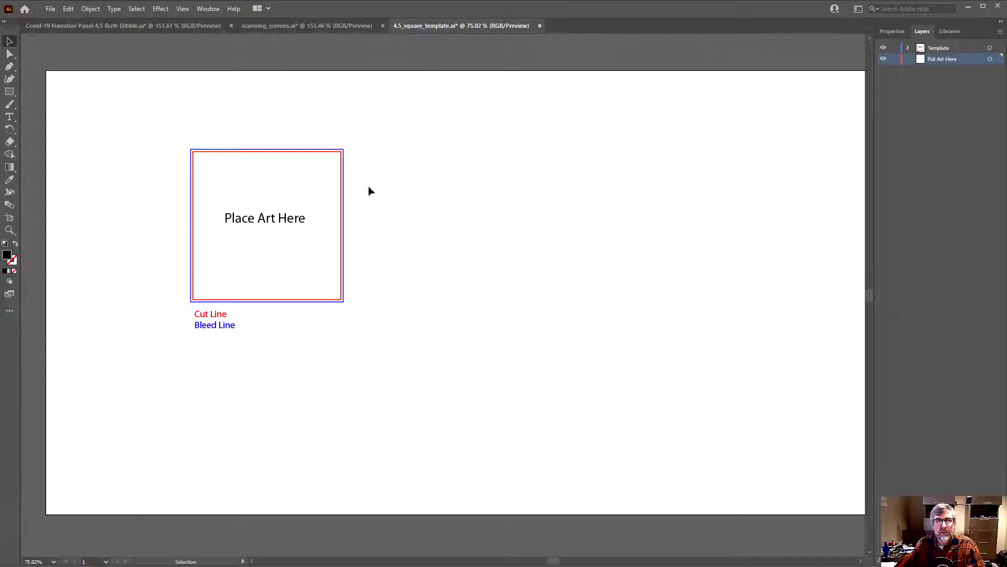
# Delete the Place Art Here text and the Cut Line and Bleed Line labels from the template
pyautogui.click(273, 220)
pyautogui.press('Delete')
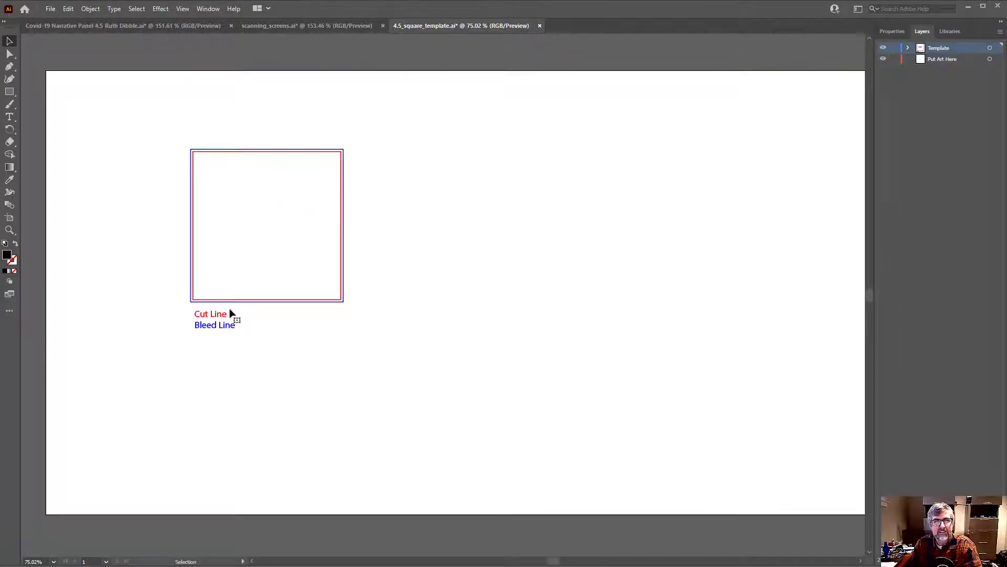
pyautogui.moveTo(166, 310); pyautogui.dragTo(234, 340)
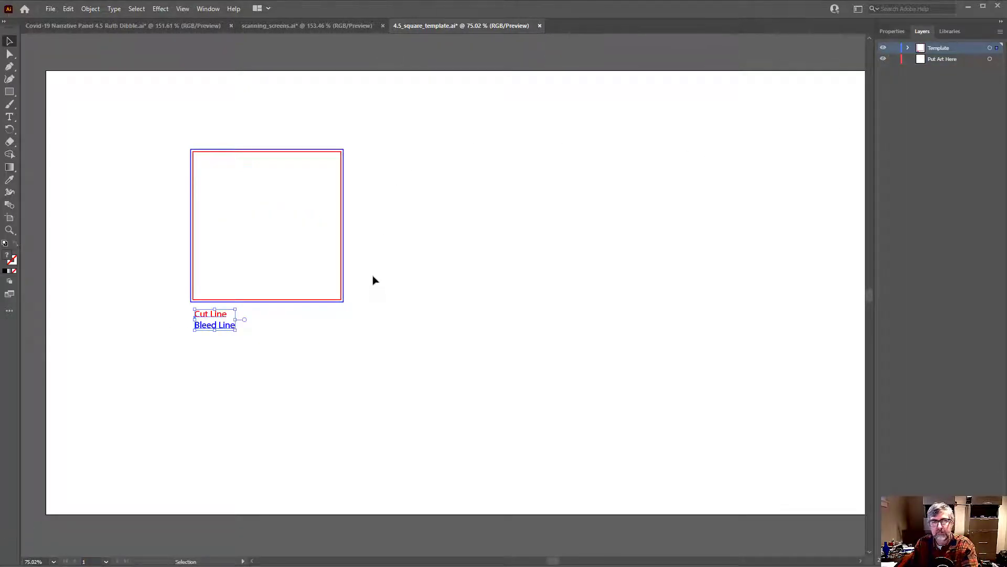
pyautogui.press('Delete')
# Activate the Put Art Here layer and load _test_image.jpg from the graphic/presentation images/scans folder for placing as a linked file
pyautogui.press('z')
pyautogui.moveTo(234, 205); pyautogui.dragTo(272, 213)
pyautogui.press('v')
pyautogui.click(944, 60)
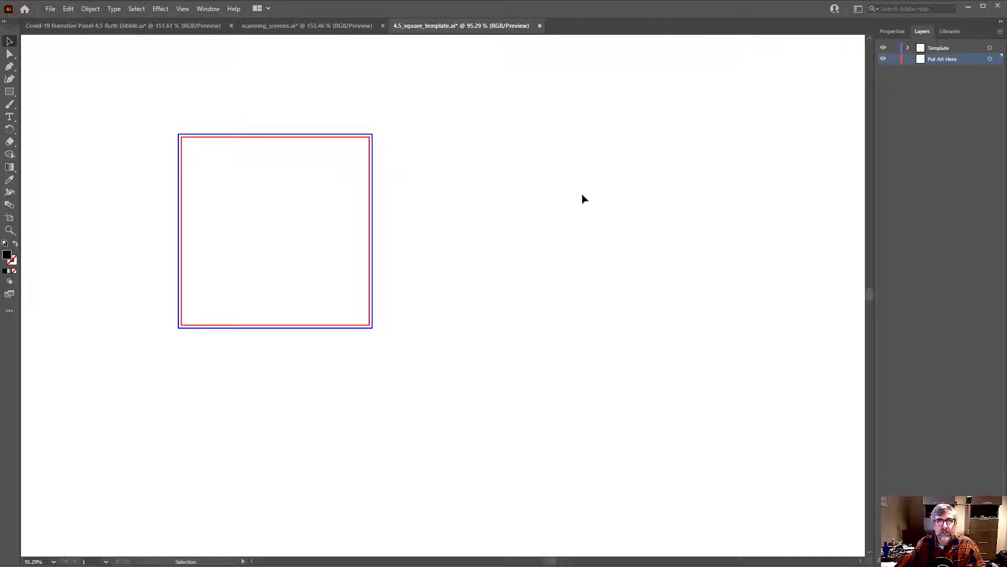
pyautogui.scroll(-3, 556, 185)
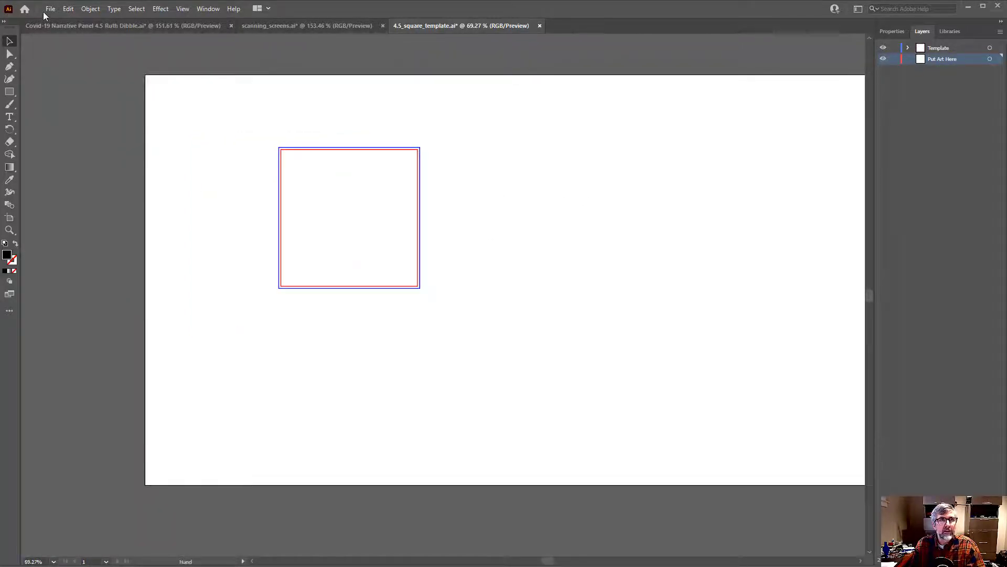
pyautogui.click(47, 9)
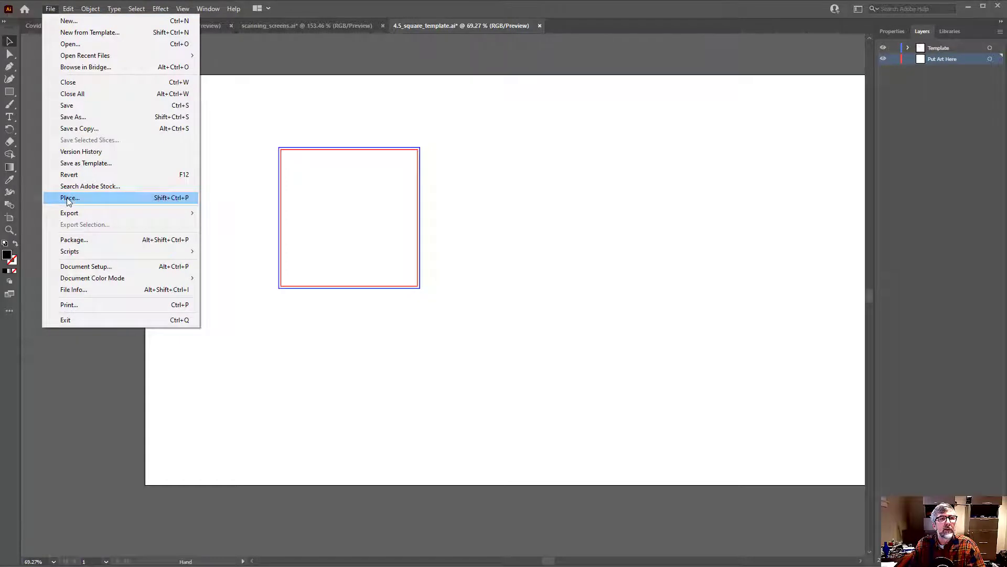
pyautogui.click(68, 199)
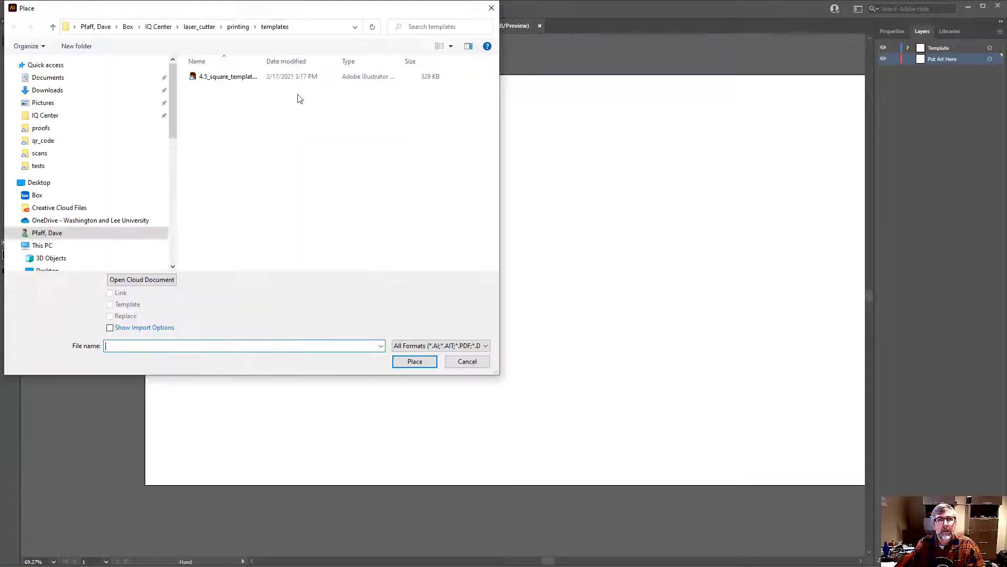
pyautogui.click(237, 27)
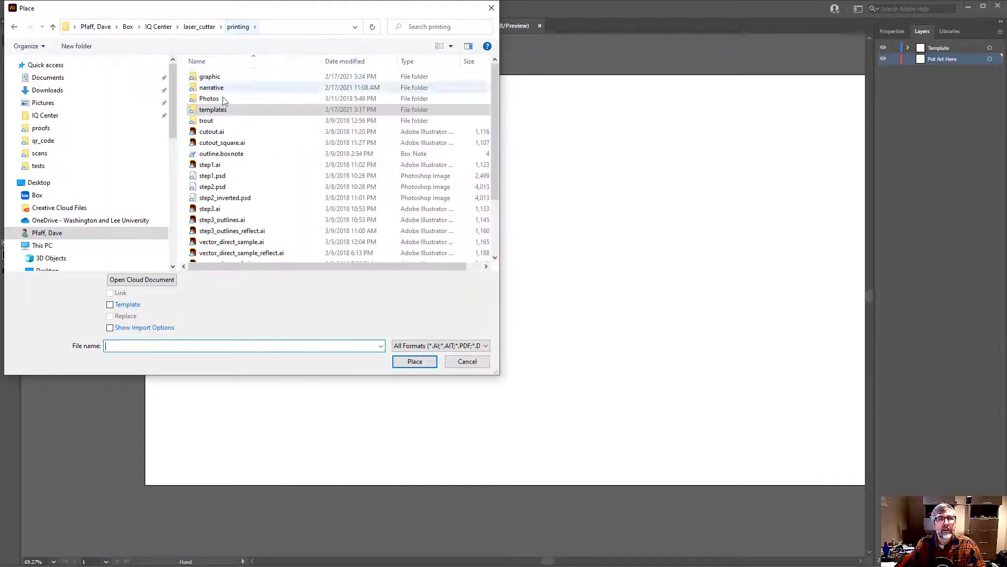
pyautogui.click(208, 78)
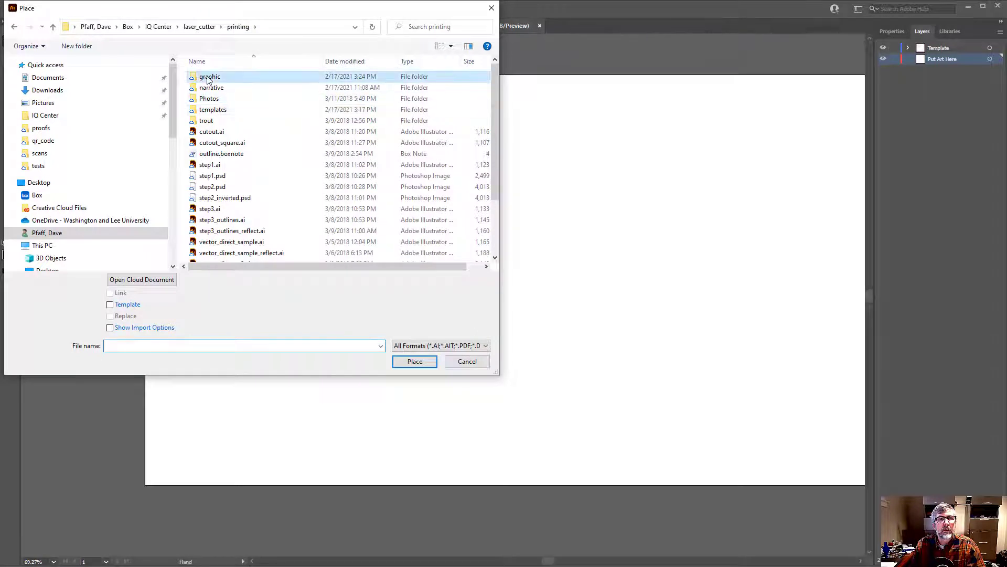
pyautogui.doubleClick(209, 77)
pyautogui.doubleClick(210, 78)
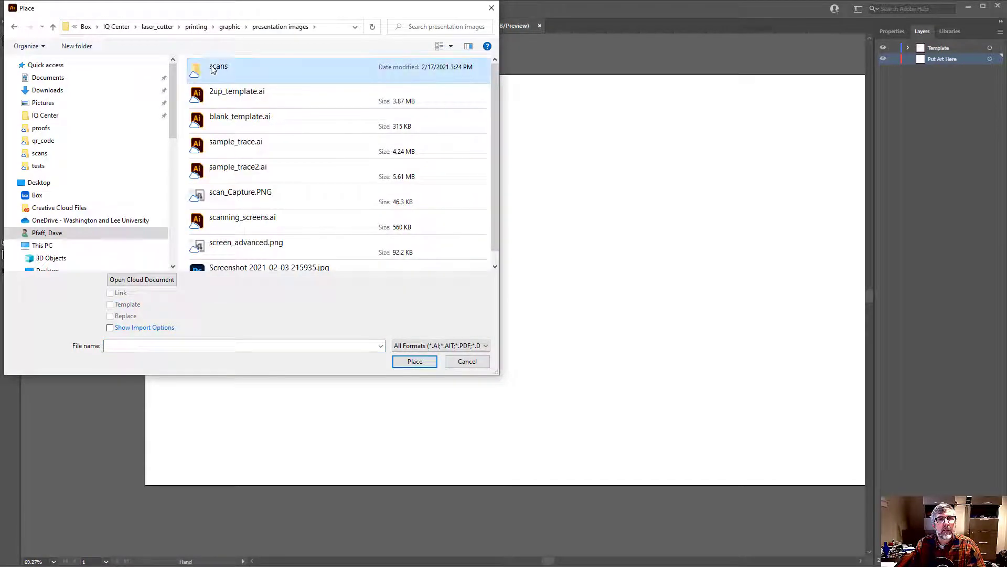
pyautogui.doubleClick(212, 69)
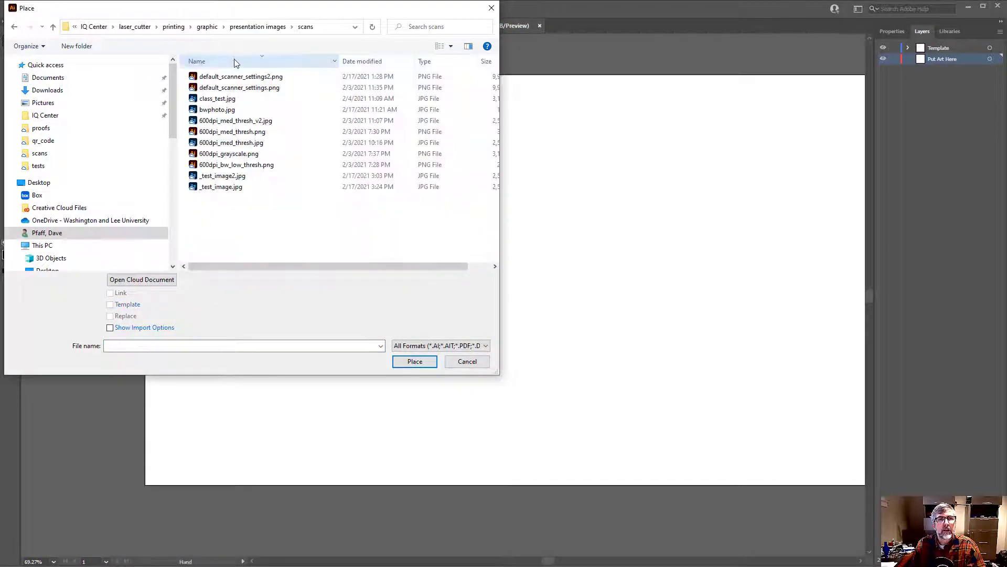
pyautogui.click(220, 186)
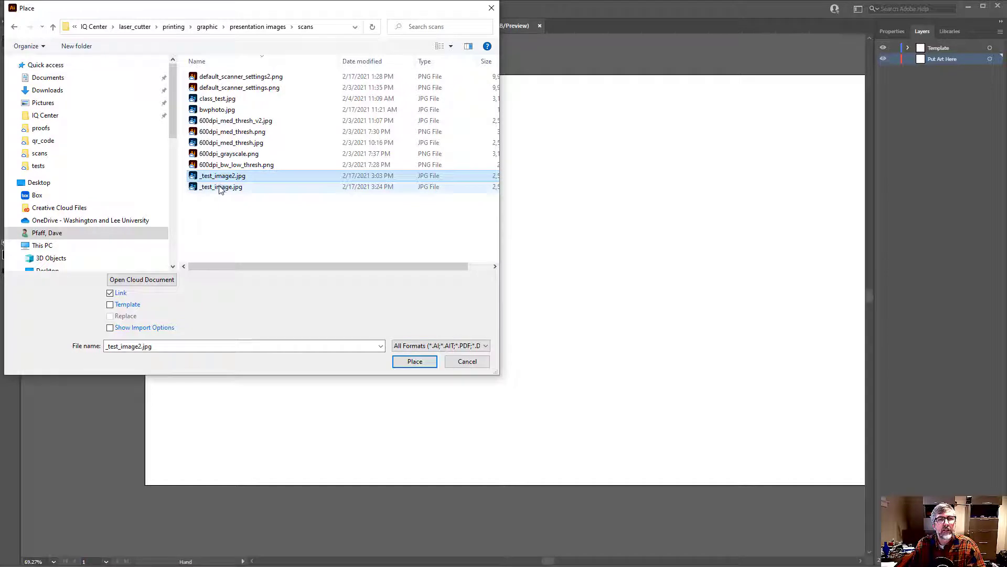
pyautogui.click(414, 362)
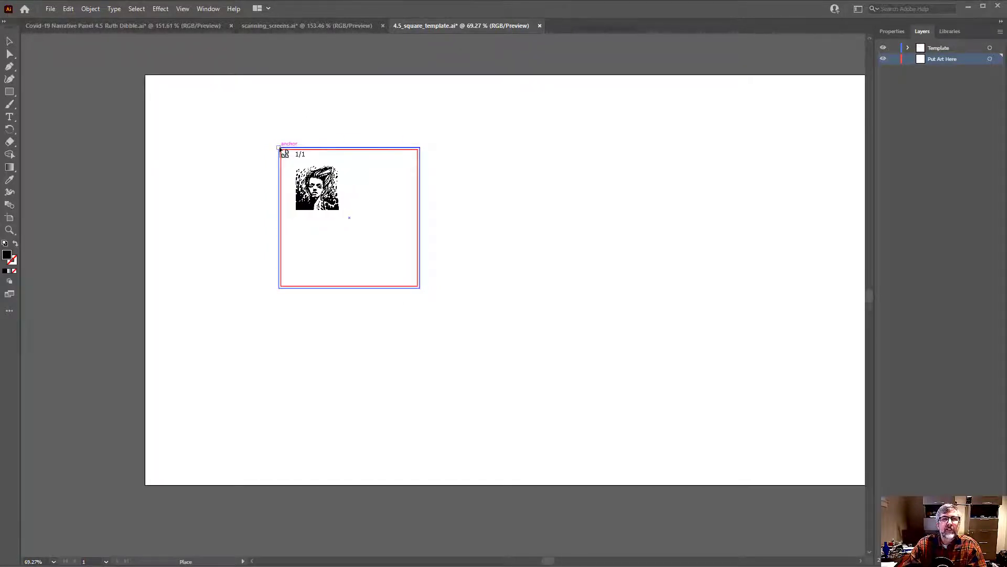
# Place the portrait across the blue bleed square's full width from its upper-left corner, and embed the image in the document
pyautogui.moveTo(279, 147); pyautogui.dragTo(419, 331)
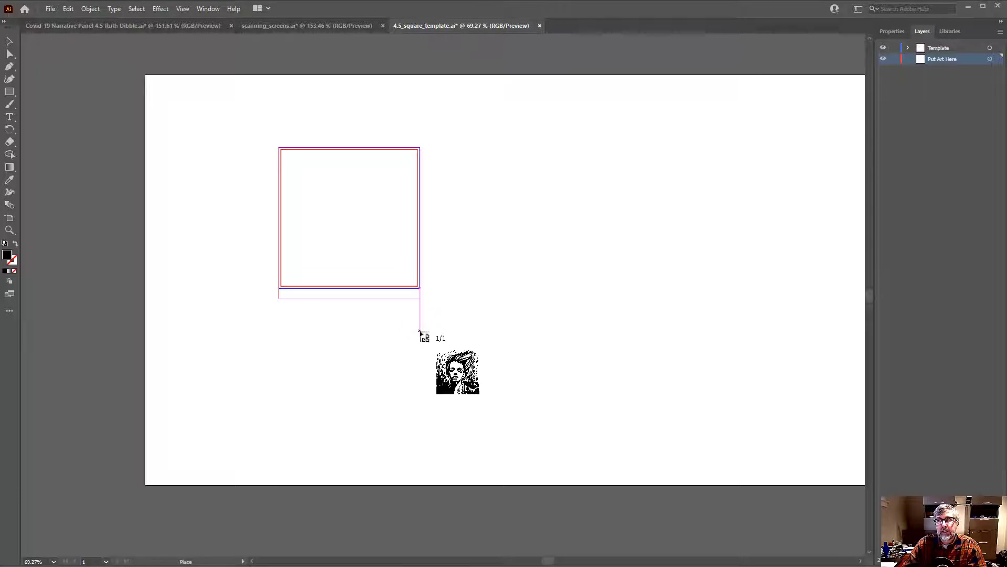
pyautogui.moveTo(420, 332); pyautogui.dragTo(420, 332)
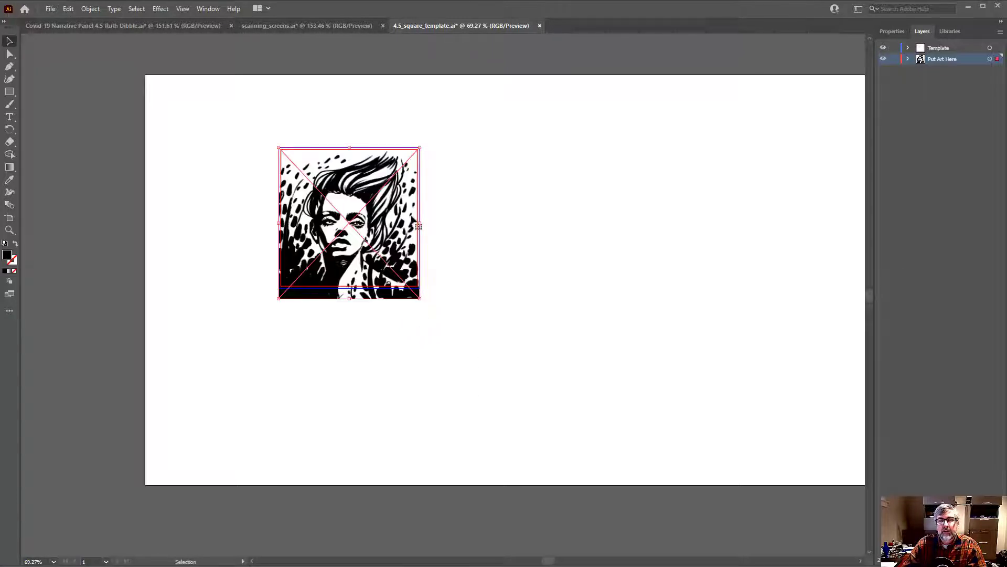
pyautogui.moveTo(405, 207); pyautogui.dragTo(506, 199)
pyautogui.moveTo(463, 224); pyautogui.dragTo(572, 239)
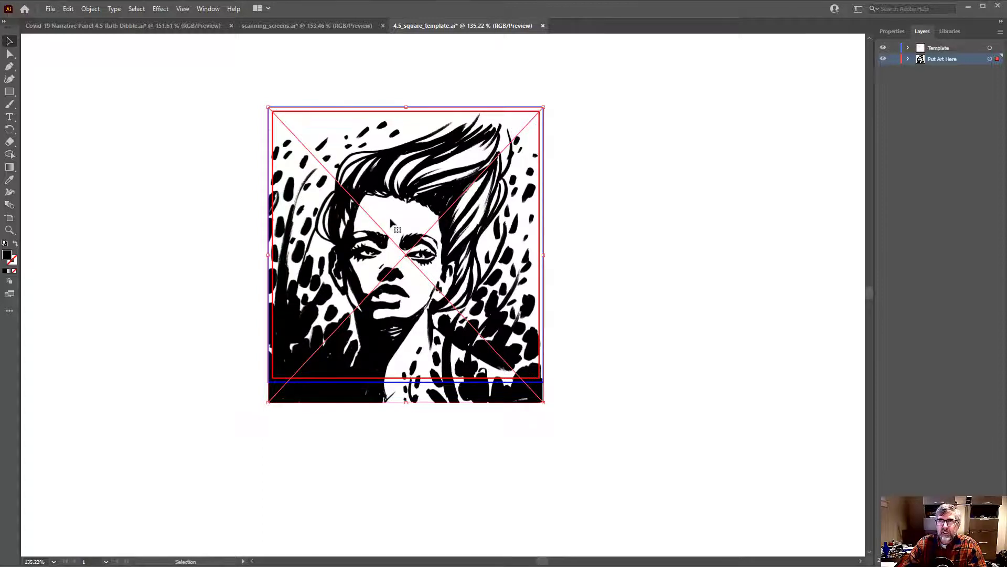
pyautogui.click(891, 32)
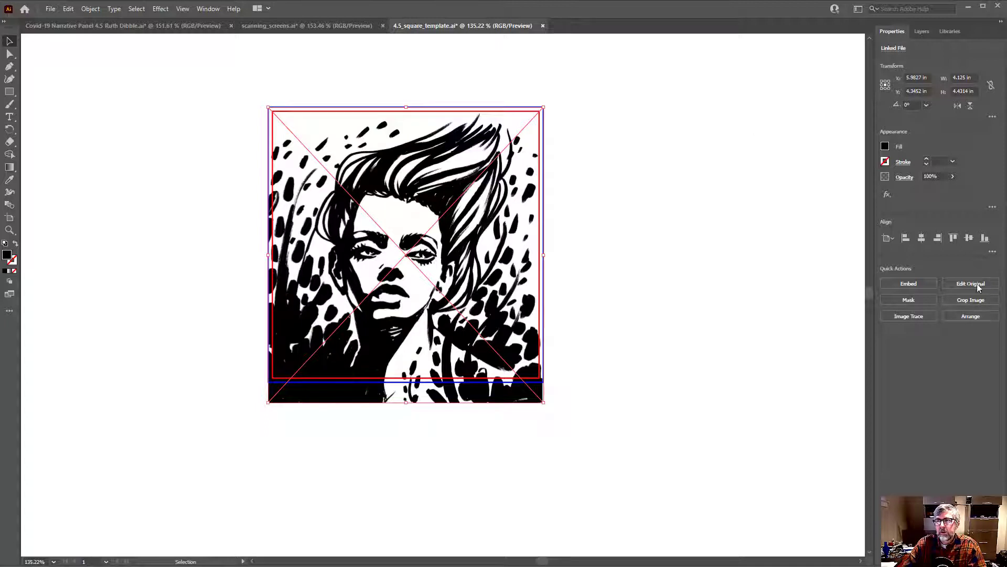
pyautogui.click(910, 284)
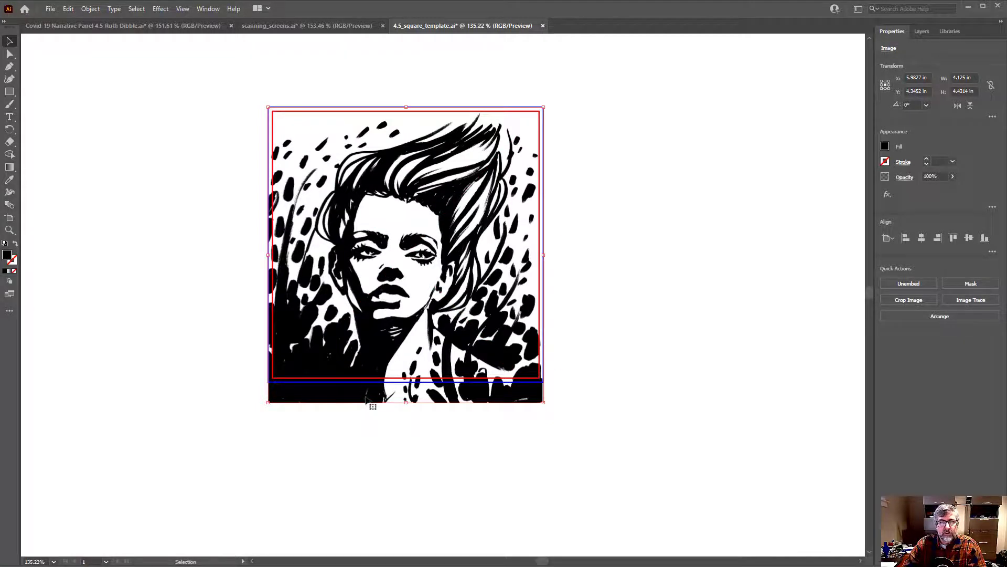
# Move the portrait up until its lower edge meets the blue bleed line, and crop off the part above the square
pyautogui.moveTo(374, 397); pyautogui.dragTo(366, 375)
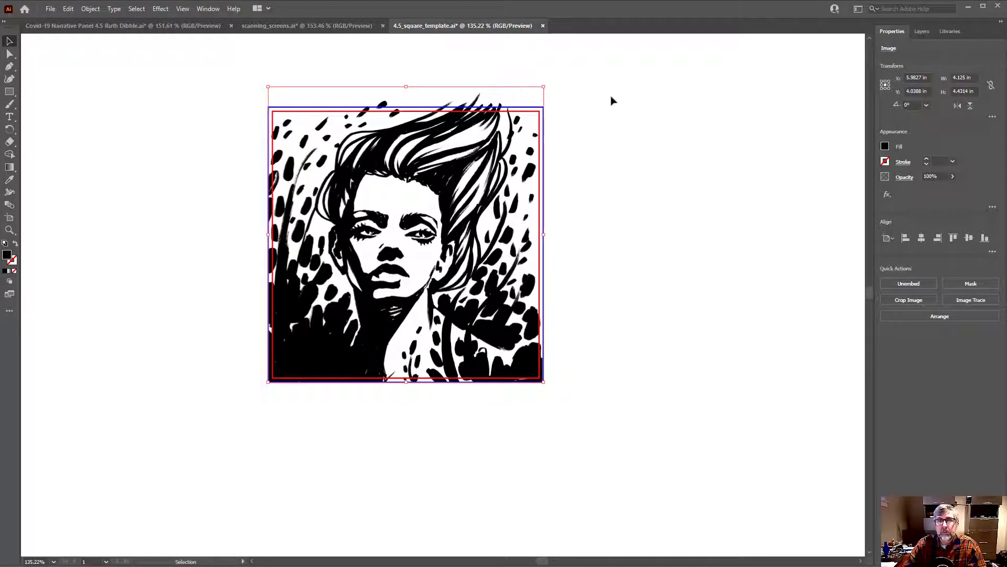
pyautogui.hotkey('ctrl', 'space')
pyautogui.moveTo(455, 98); pyautogui.dragTo(522, 104)
pyautogui.press('space')
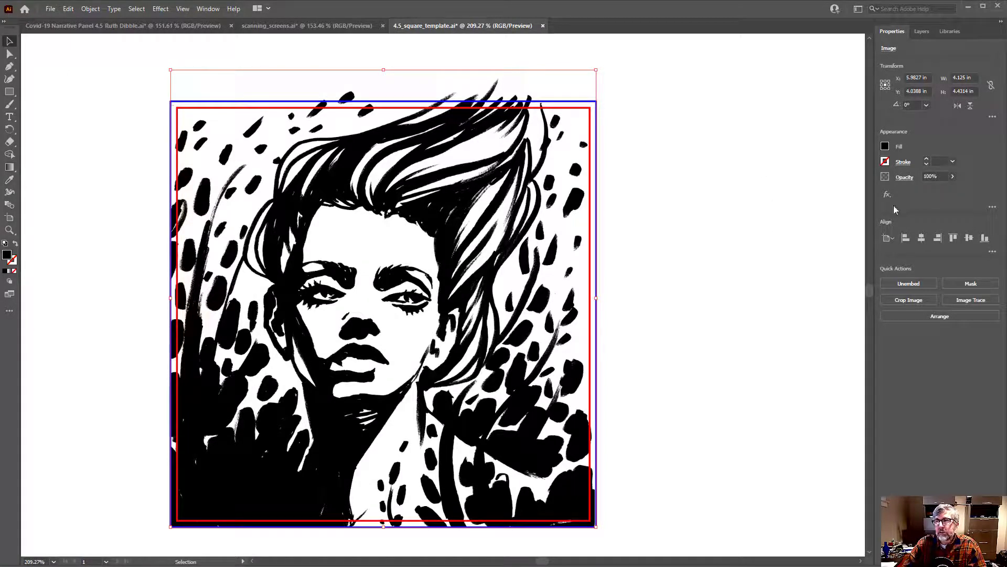
pyautogui.click(910, 301)
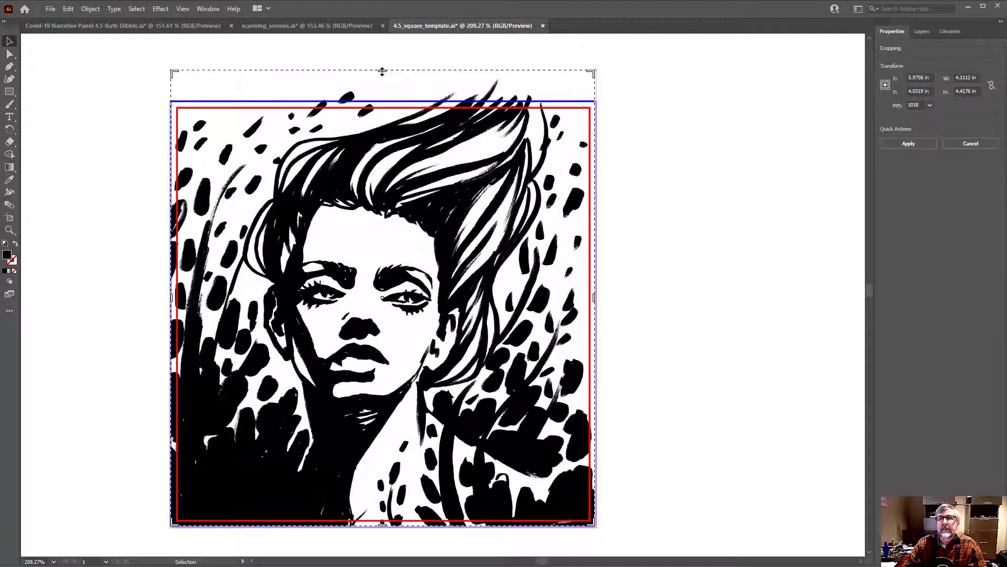
pyautogui.moveTo(383, 71); pyautogui.dragTo(381, 101)
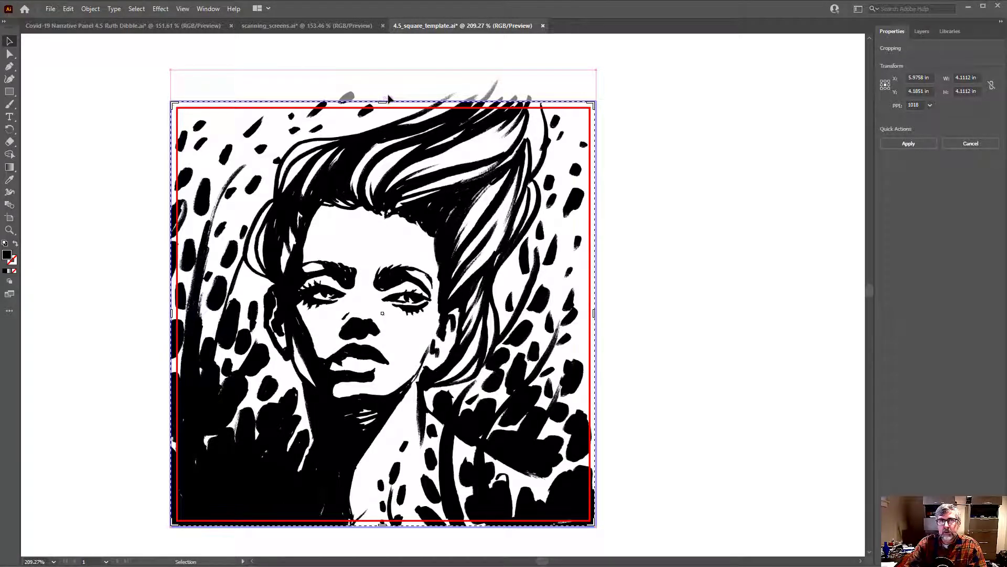
pyautogui.press('Return')
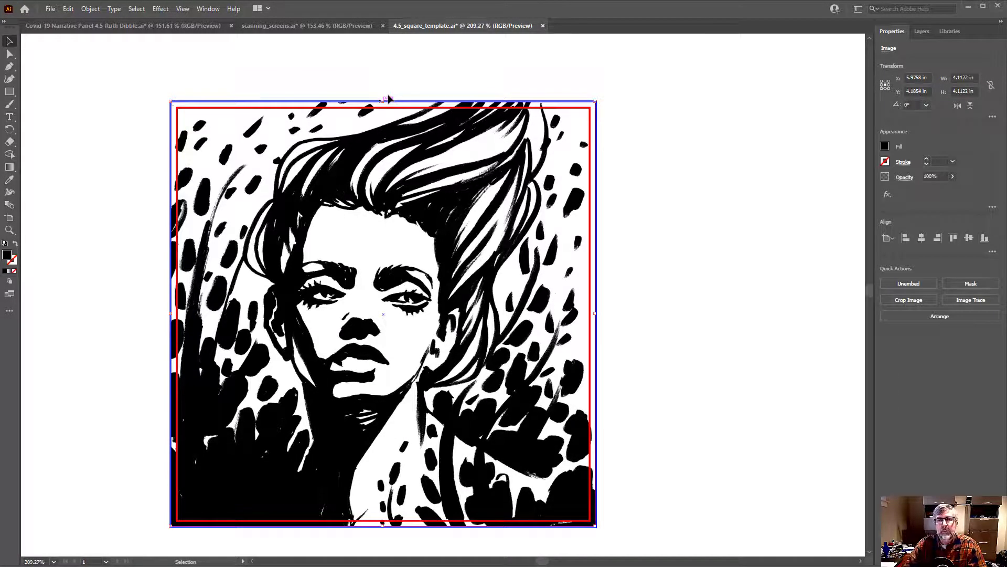
# Examine the cropped portrait within the cut and bleed lines and inspect its hair brush strokes at high magnification
pyautogui.click(655, 140)
pyautogui.moveTo(632, 179); pyautogui.dragTo(656, 178)
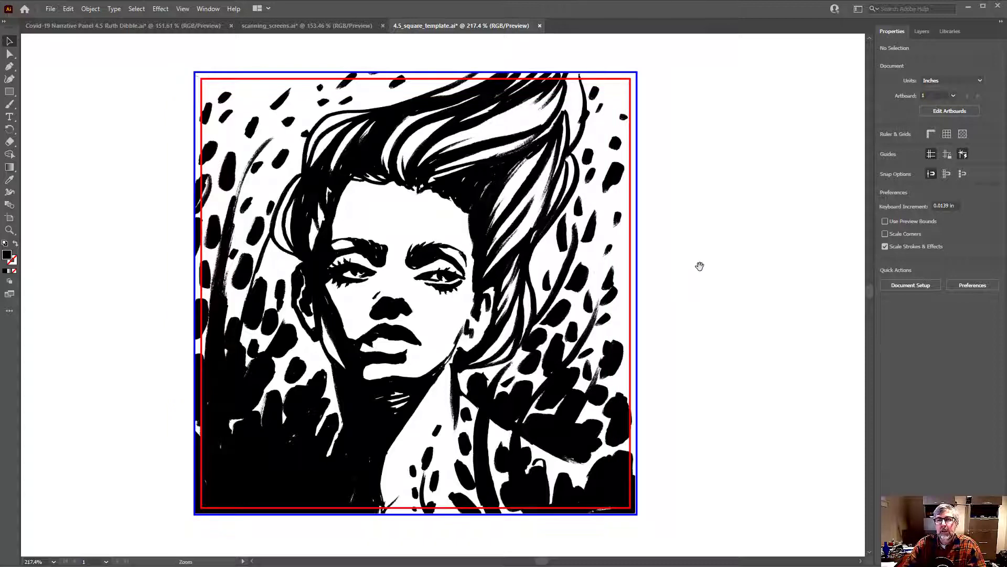
pyautogui.moveTo(696, 268); pyautogui.dragTo(670, 272)
pyautogui.moveTo(588, 305); pyautogui.dragTo(521, 297)
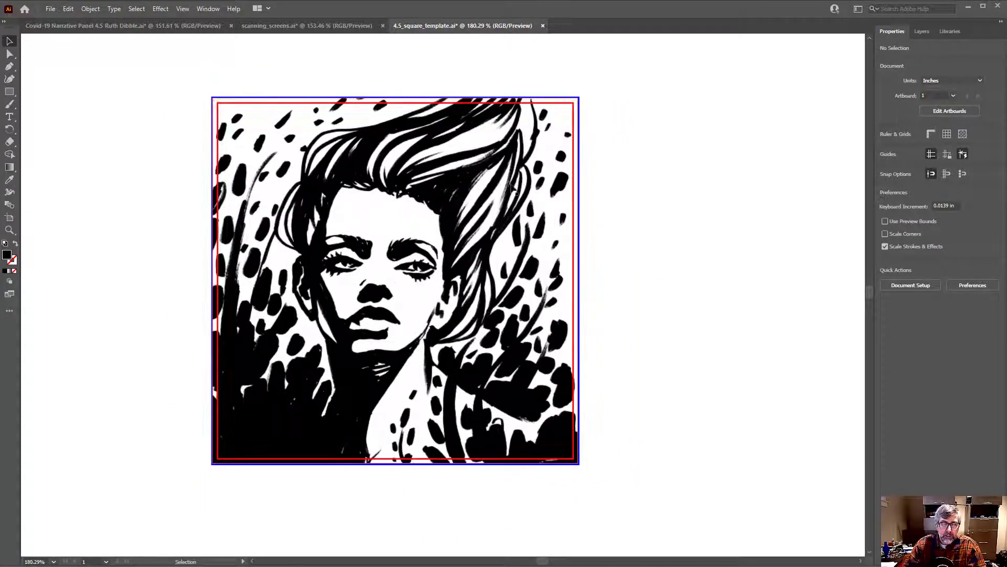
pyautogui.press('a')
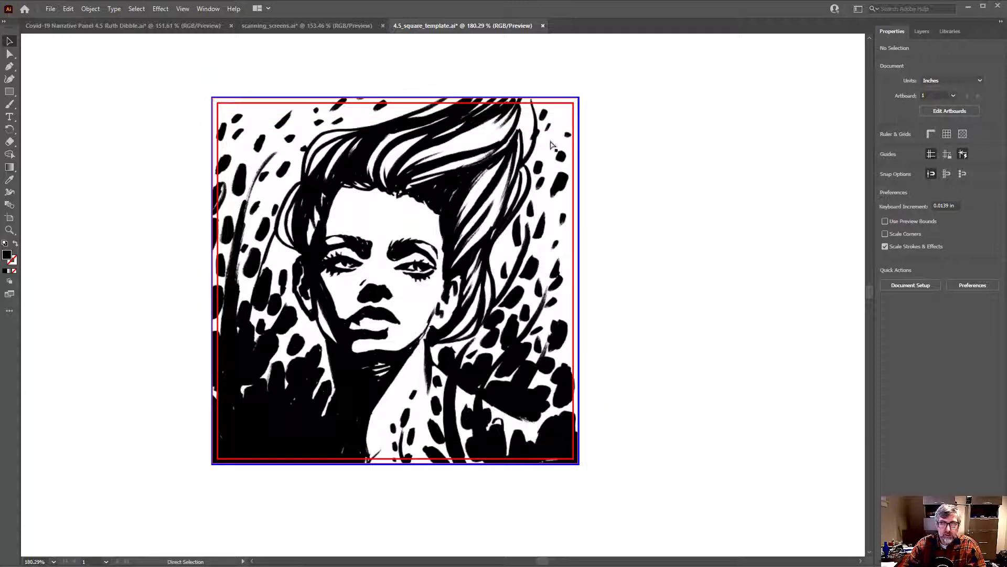
pyautogui.moveTo(479, 158); pyautogui.dragTo(473, 266)
pyautogui.hotkey('ctrl', 'space')
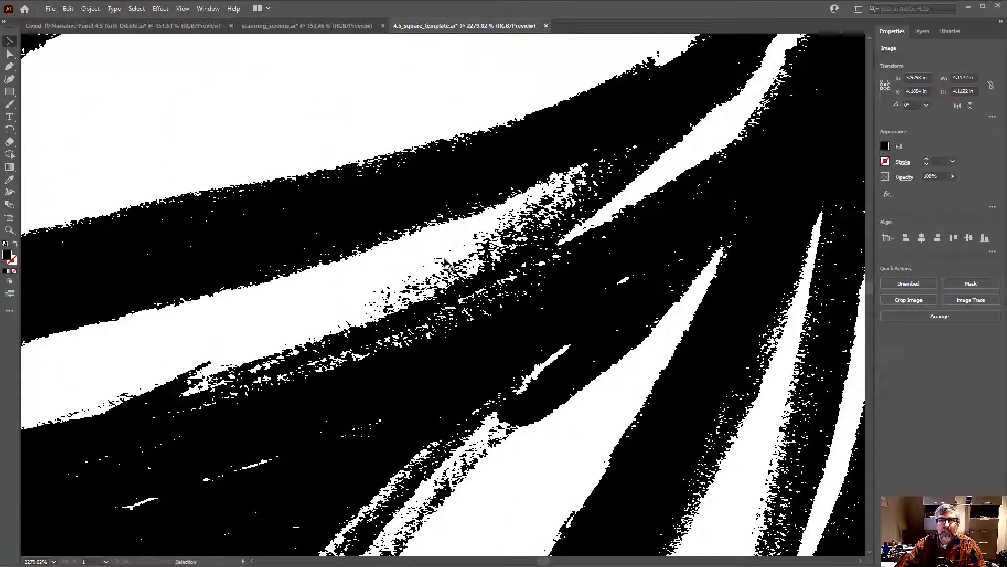
pyautogui.moveTo(429, 256); pyautogui.dragTo(444, 261)
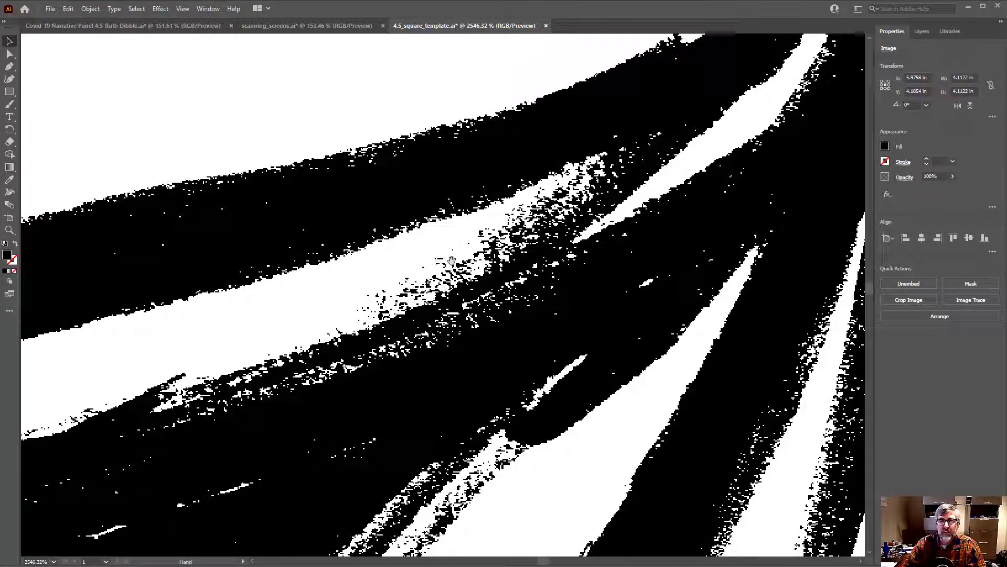
pyautogui.hotkey('ctrl', 'space')
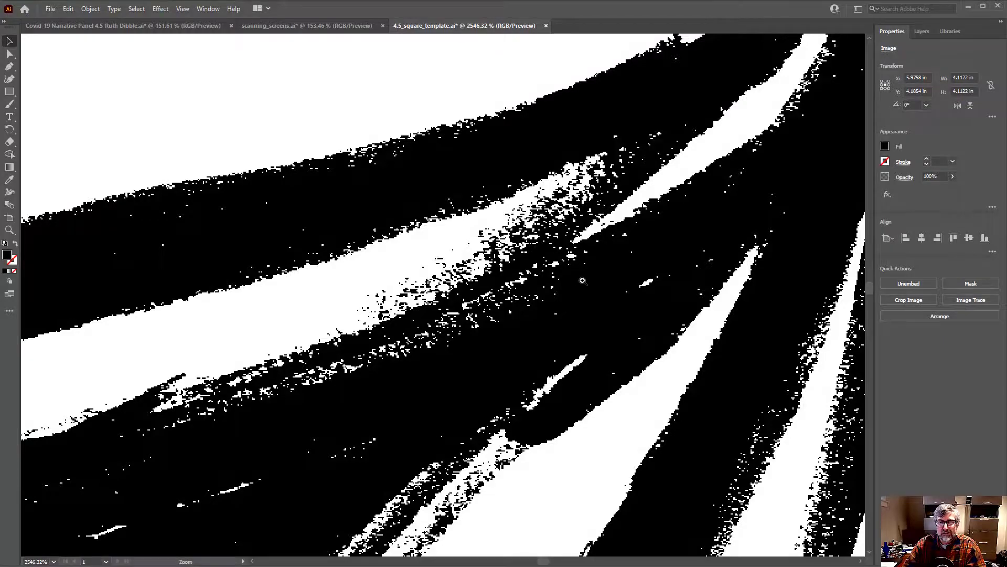
pyautogui.moveTo(582, 281); pyautogui.dragTo(436, 291)
pyautogui.moveTo(612, 281); pyautogui.dragTo(451, 301)
pyautogui.moveTo(641, 288); pyautogui.dragTo(551, 304)
pyautogui.press('space')
pyautogui.moveTo(608, 329); pyautogui.dragTo(445, 208)
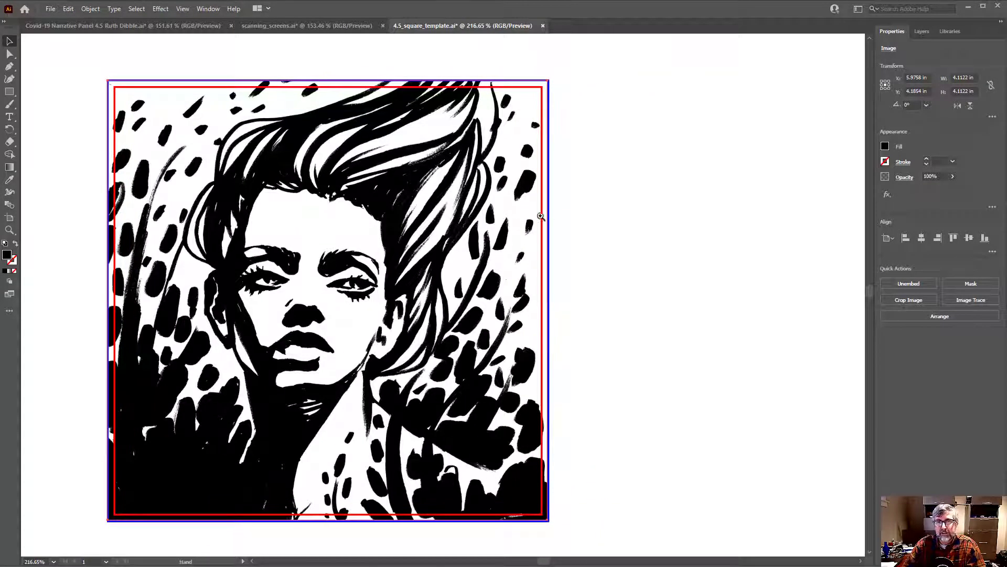
pyautogui.moveTo(540, 217); pyautogui.dragTo(472, 219)
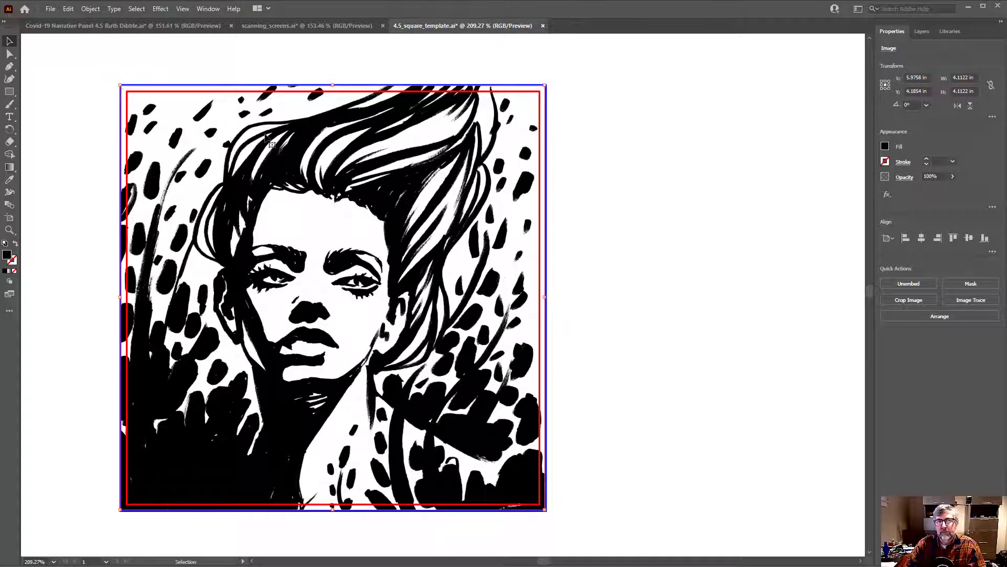
# Convert the embedded portrait image to grayscale
pyautogui.click(69, 9)
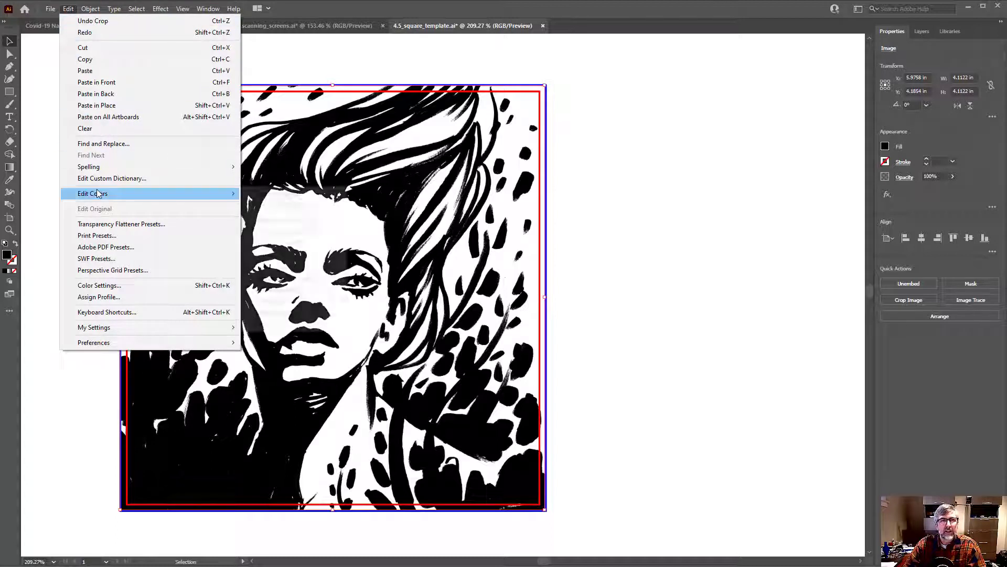
pyautogui.moveTo(148, 192)
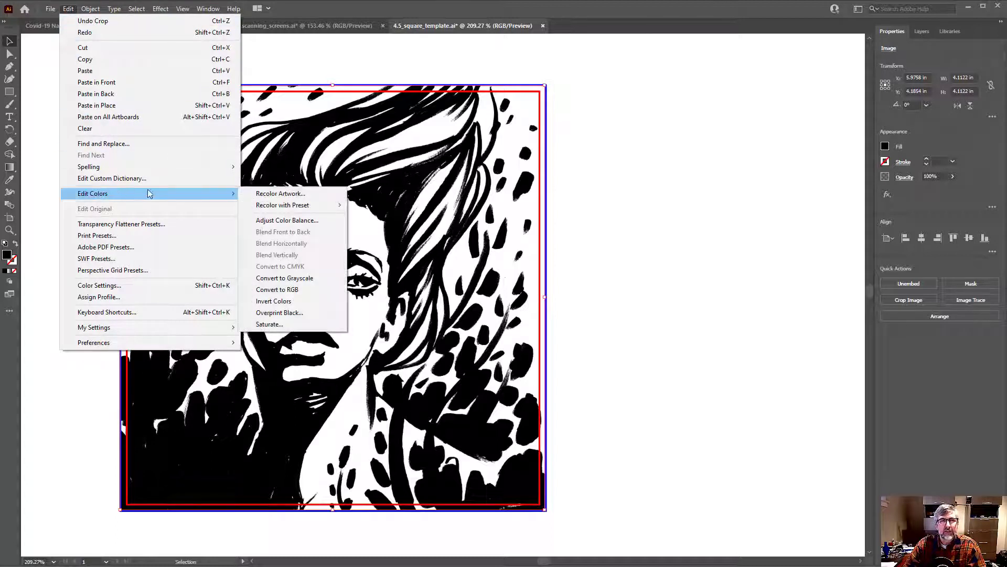
pyautogui.click(302, 279)
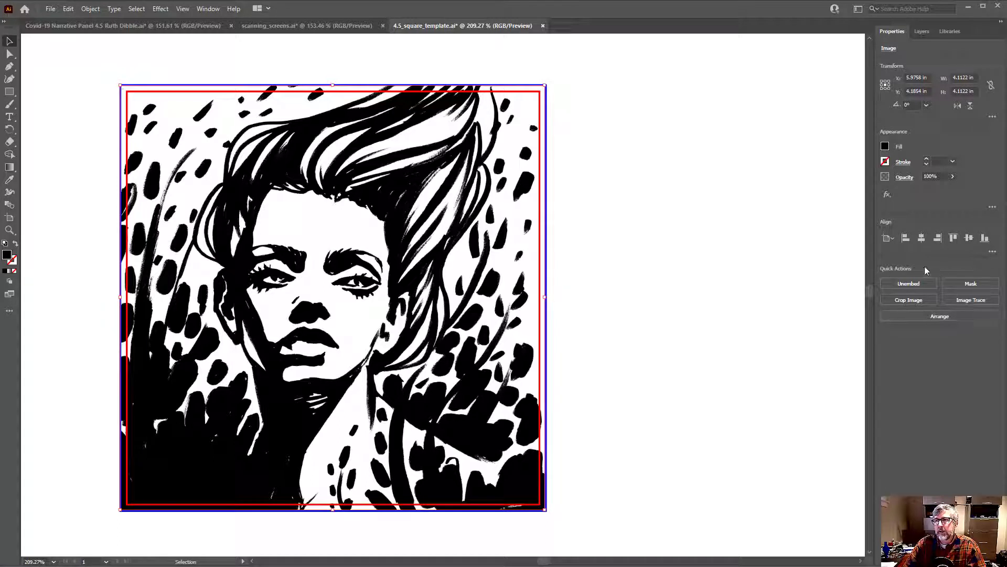
# Trace the grayscale portrait with the Sketched Art preset and inspect the traced hair strokes
pyautogui.click(969, 300)
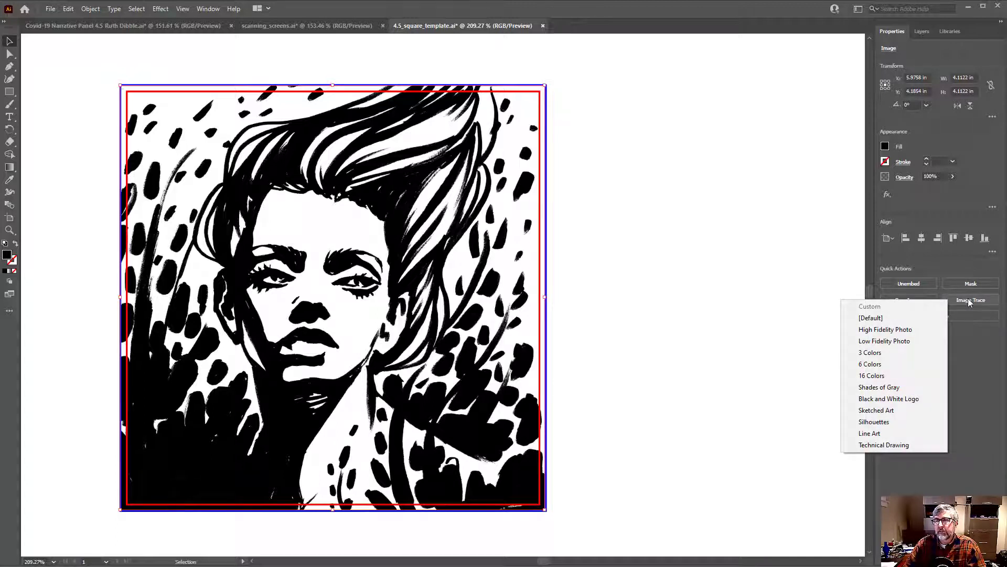
pyautogui.click(880, 412)
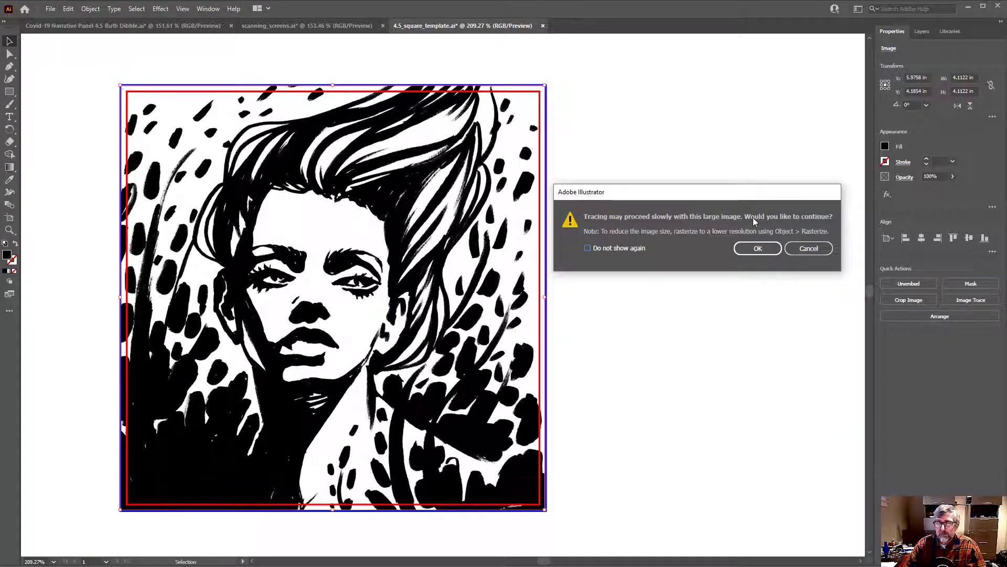
pyautogui.click(759, 250)
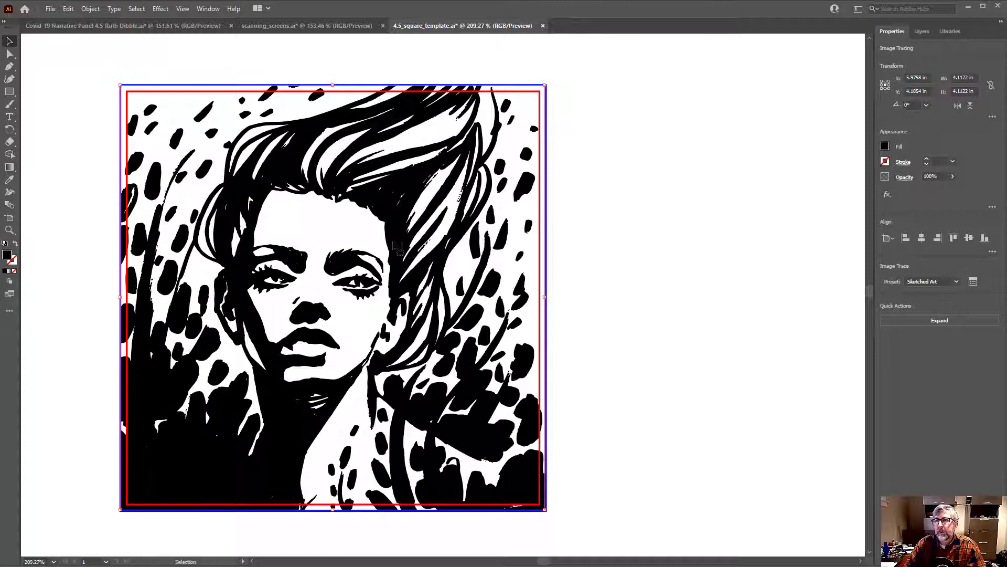
pyautogui.hotkey('ctrl', 'space')
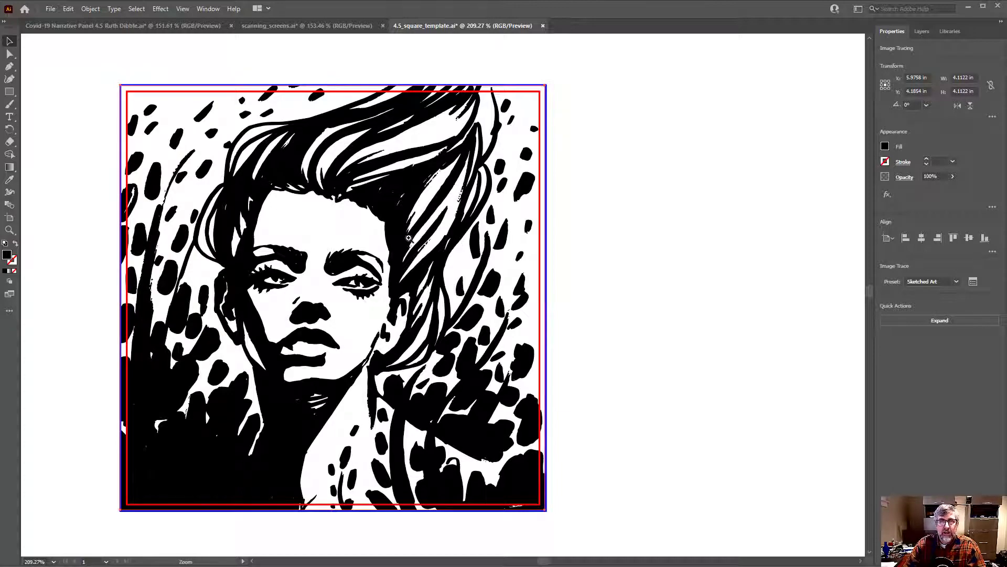
pyautogui.moveTo(411, 238); pyautogui.dragTo(650, 237)
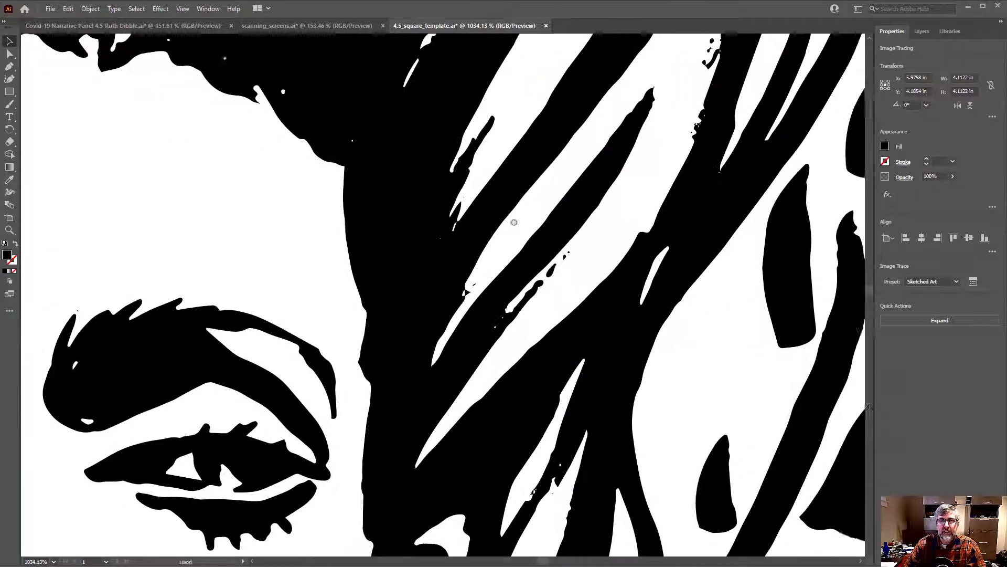
pyautogui.moveTo(438, 263)
pyautogui.mouseDown()
pyautogui.moveTo(559, 240)
pyautogui.moveTo(231, 239)
pyautogui.mouseUp()
pyautogui.moveTo(406, 247); pyautogui.dragTo(477, 221)
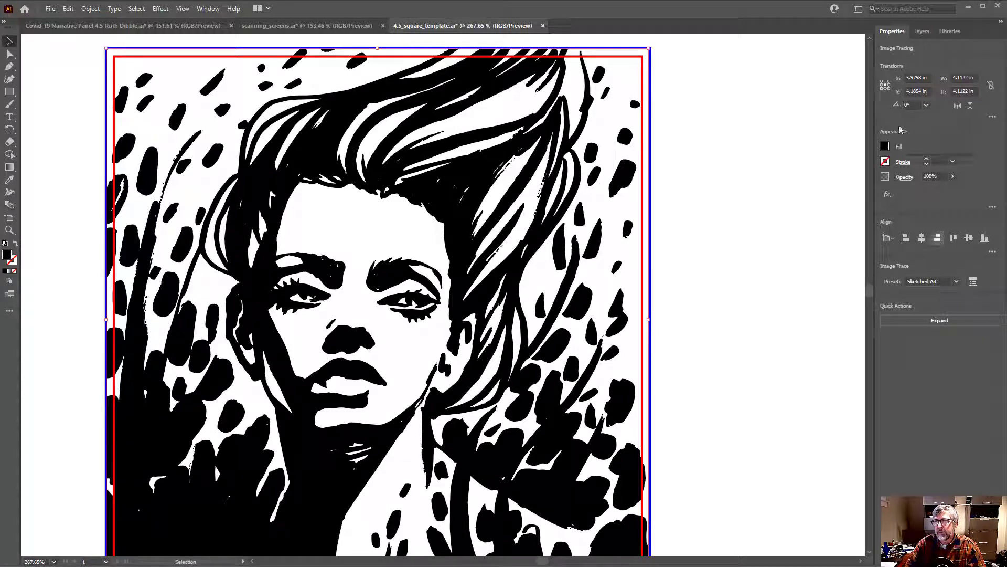
# Open the detailed tracing options for the portrait and set the Threshold to 119
pyautogui.click(973, 283)
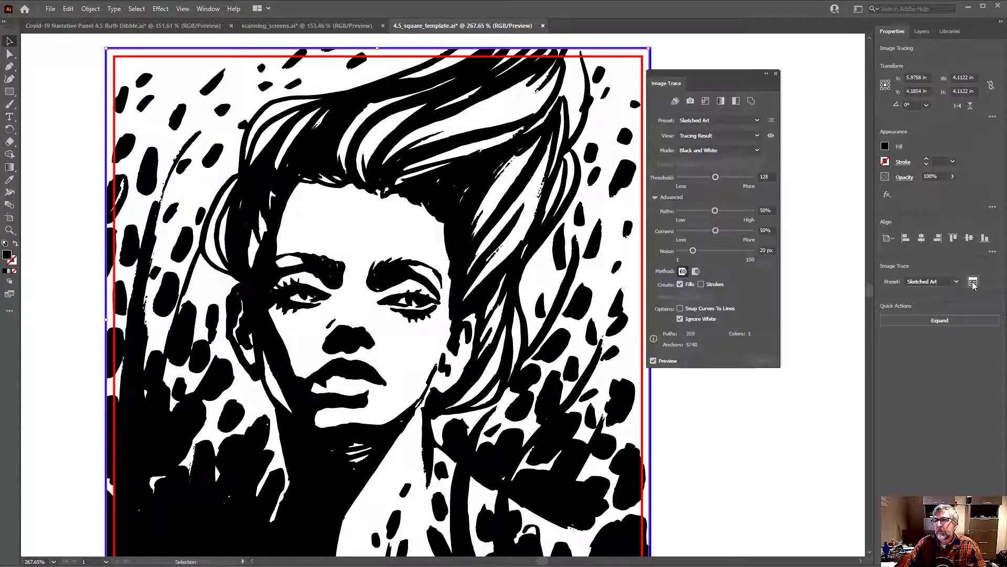
pyautogui.moveTo(706, 73); pyautogui.dragTo(728, 85)
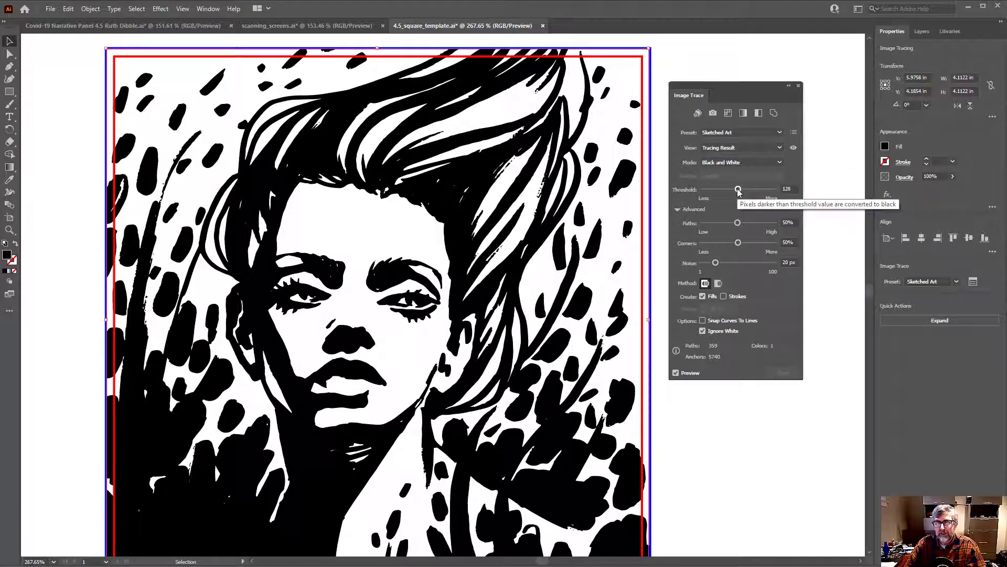
pyautogui.moveTo(738, 191); pyautogui.dragTo(722, 193)
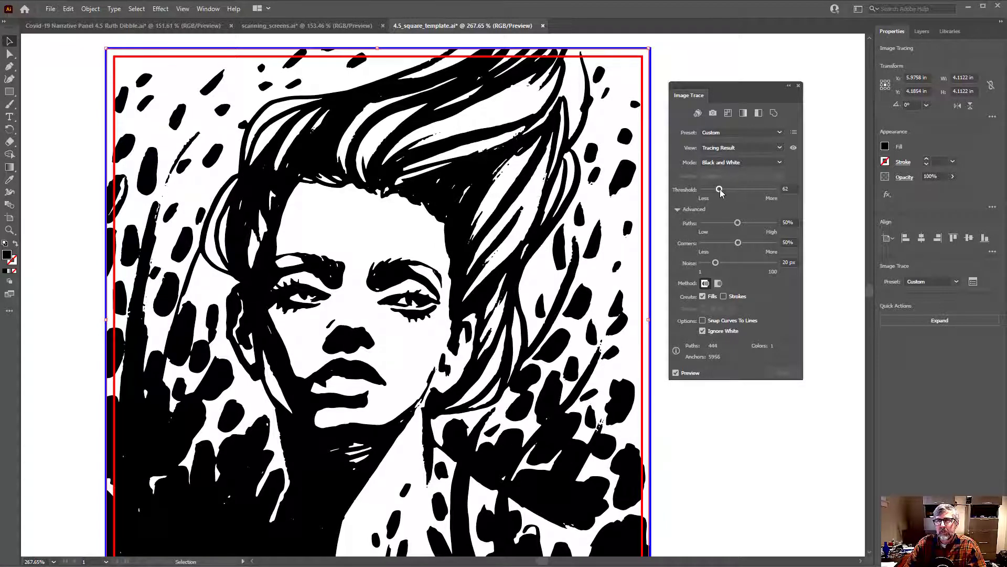
pyautogui.moveTo(719, 189); pyautogui.dragTo(742, 189)
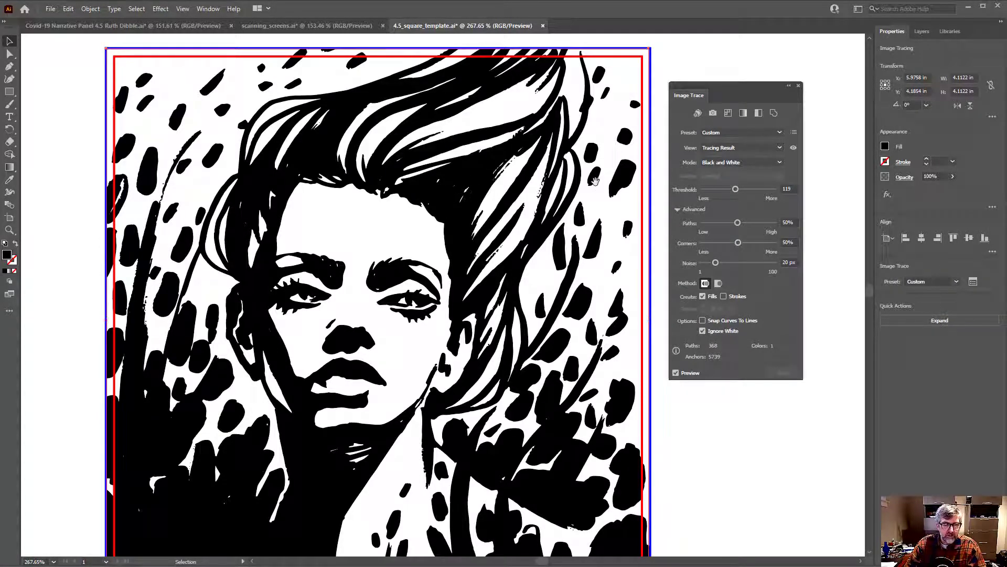
# Compare the hair brush texture in the Source Image view with the Tracing Result view at high magnification
pyautogui.hotkey('ctrl', 'space')
pyautogui.moveTo(502, 171); pyautogui.dragTo(569, 166)
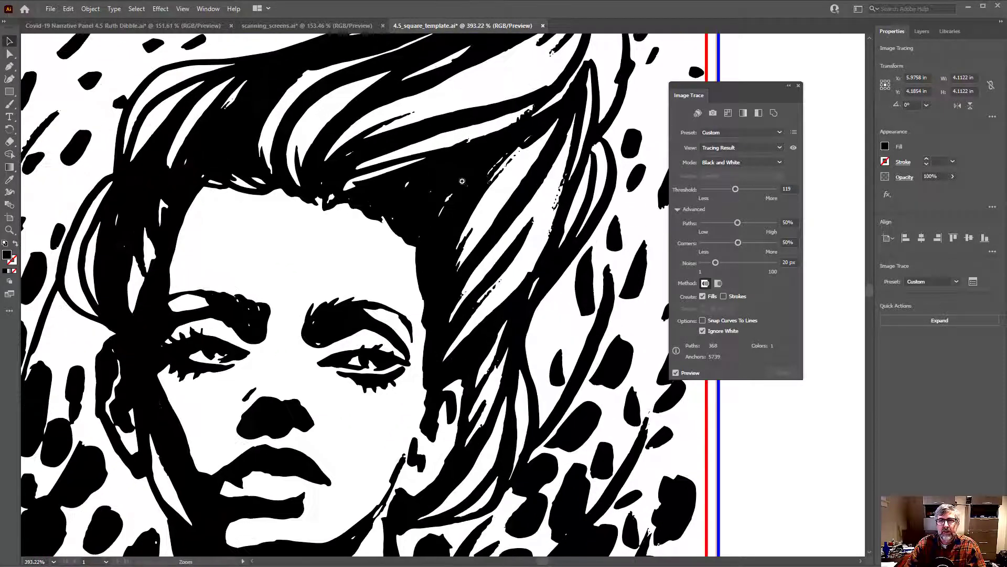
pyautogui.moveTo(452, 184); pyautogui.dragTo(426, 235)
pyautogui.press('space')
pyautogui.hotkey('ctrl', 'space')
pyautogui.press('space')
pyautogui.hotkey('ctrl', 'space')
pyautogui.moveTo(433, 232); pyautogui.dragTo(468, 220)
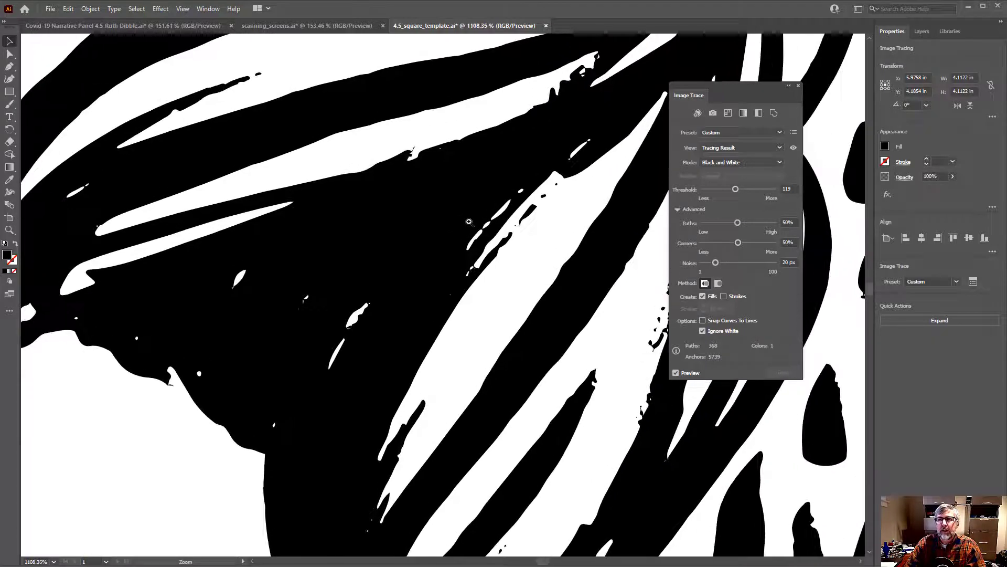
pyautogui.click(778, 149)
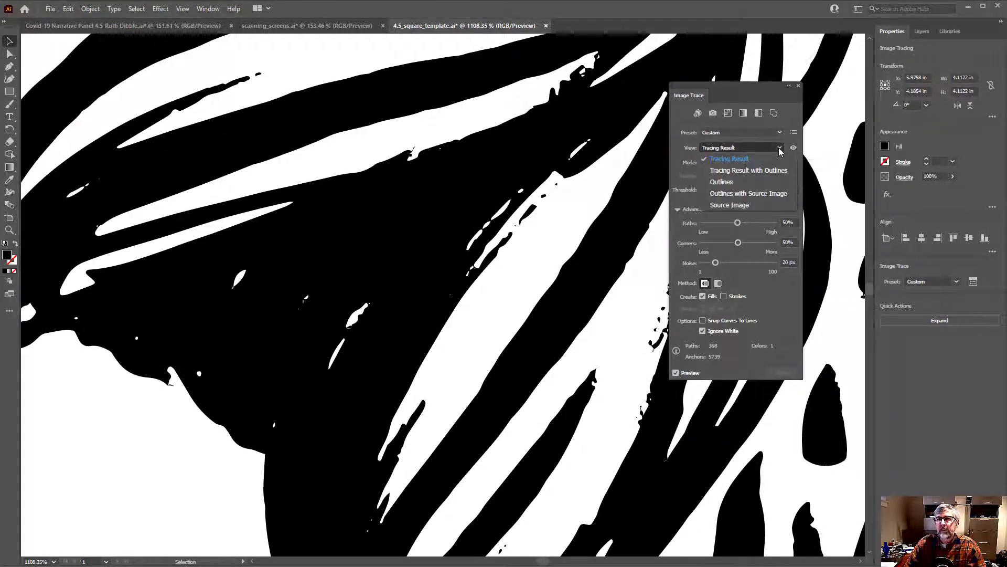
pyautogui.click(743, 206)
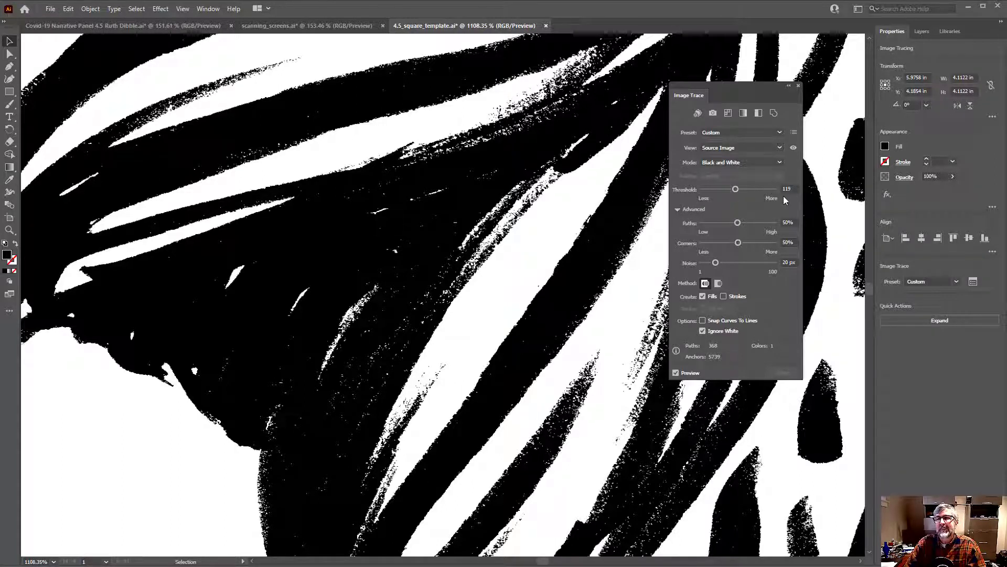
pyautogui.click(780, 148)
pyautogui.click(755, 160)
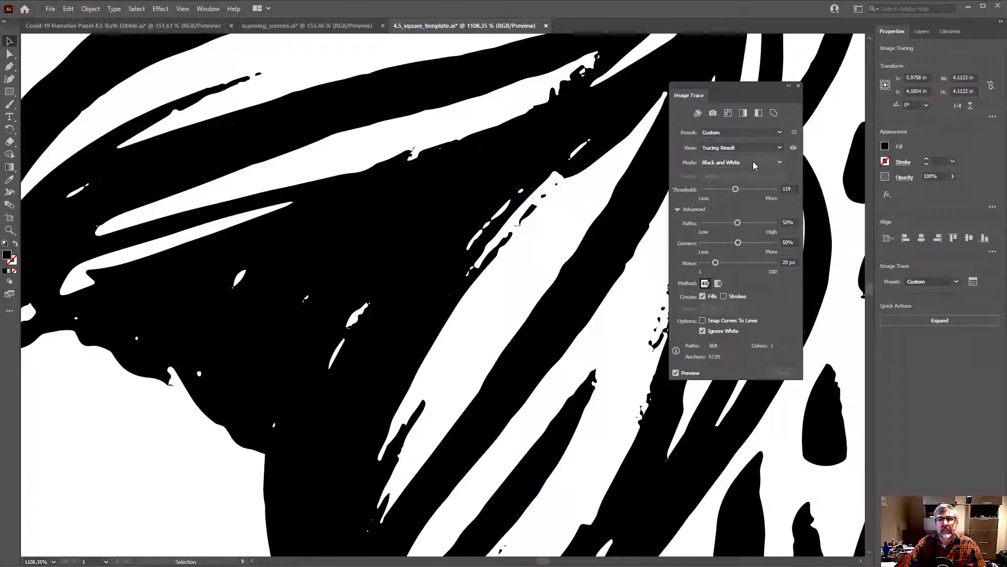
pyautogui.click(771, 151)
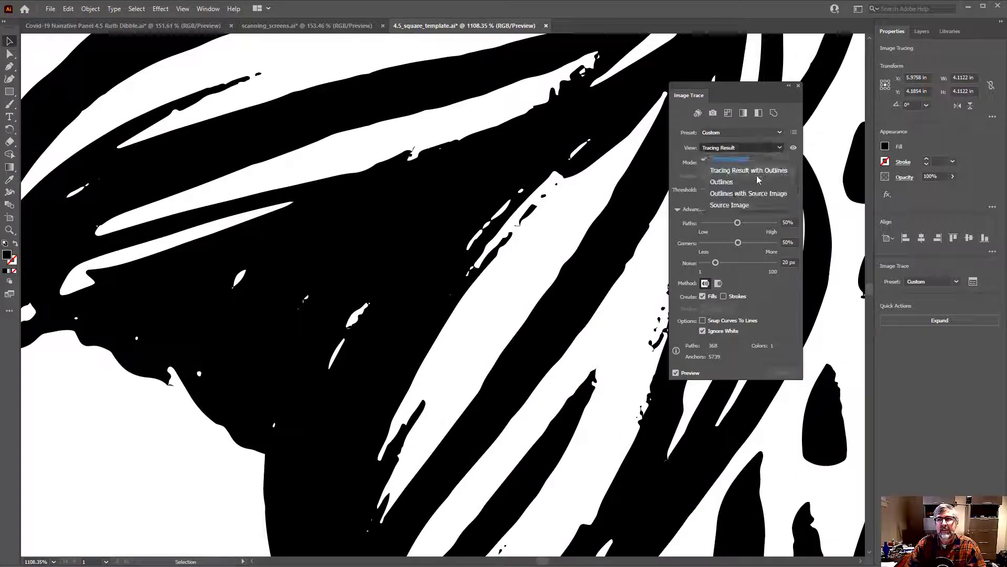
pyautogui.click(750, 205)
pyautogui.click(768, 147)
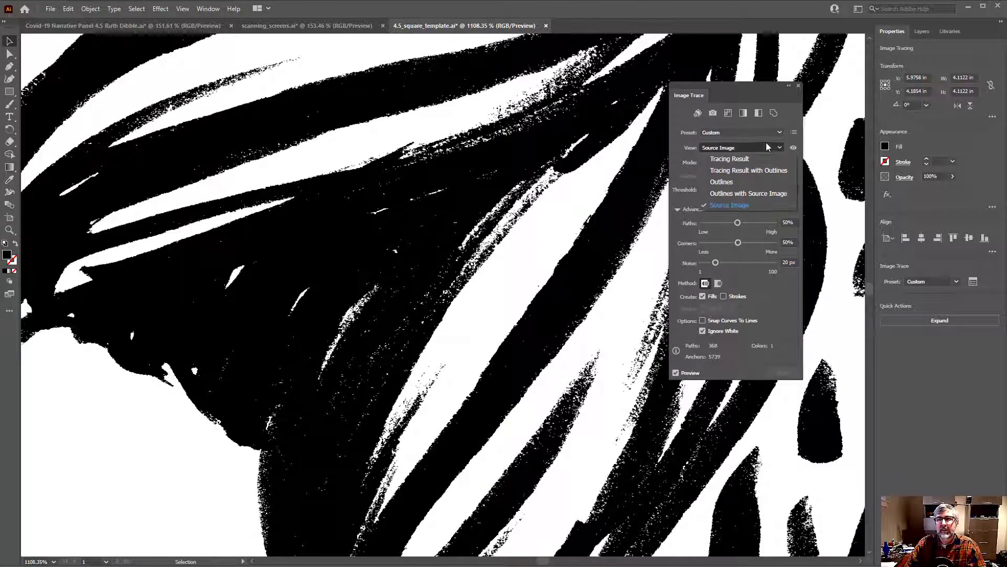
pyautogui.click(750, 159)
pyautogui.moveTo(633, 198); pyautogui.dragTo(488, 225)
pyautogui.moveTo(587, 228); pyautogui.dragTo(496, 225)
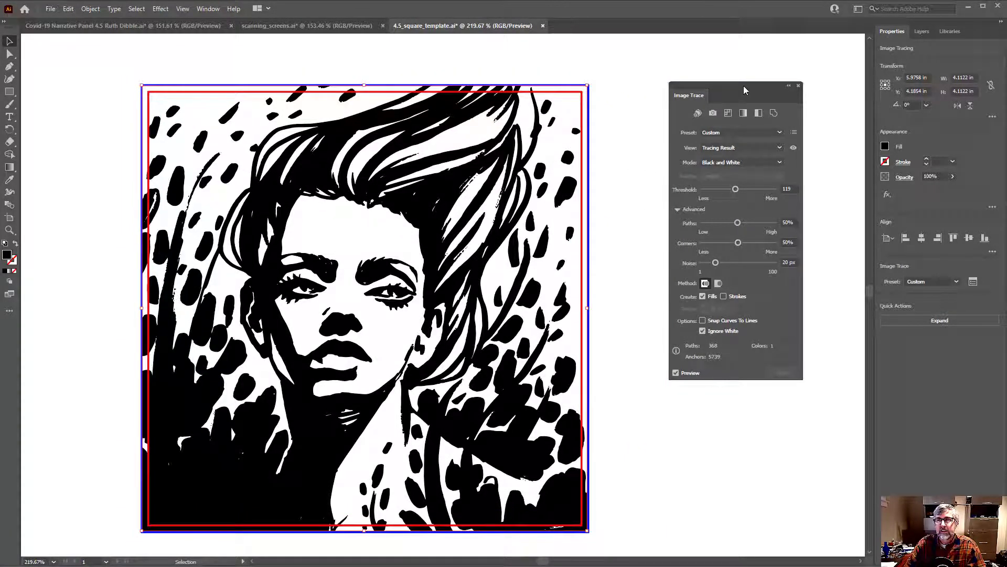
# Invert the colors of the traced portrait
pyautogui.moveTo(744, 86); pyautogui.dragTo(700, 84)
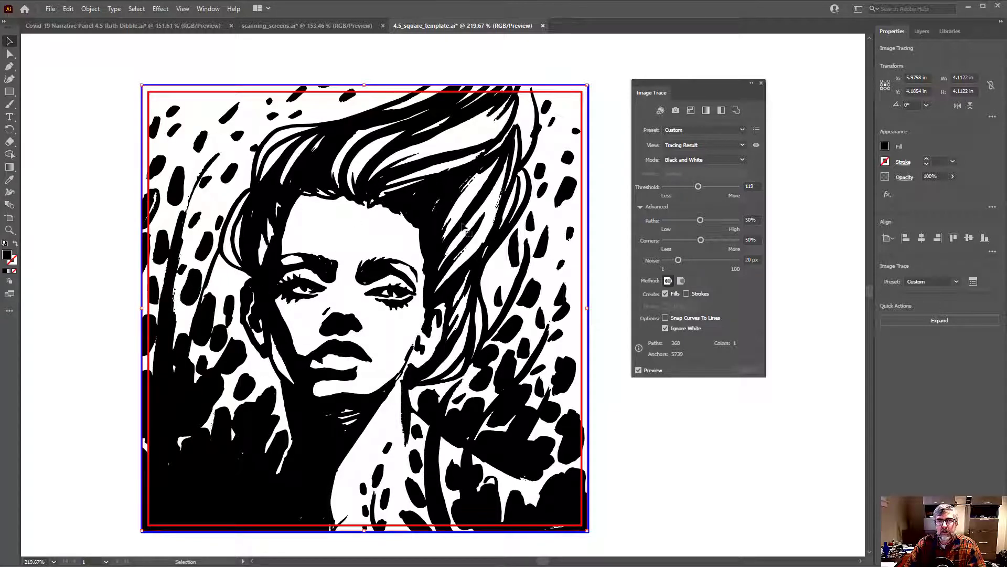
pyautogui.click(70, 9)
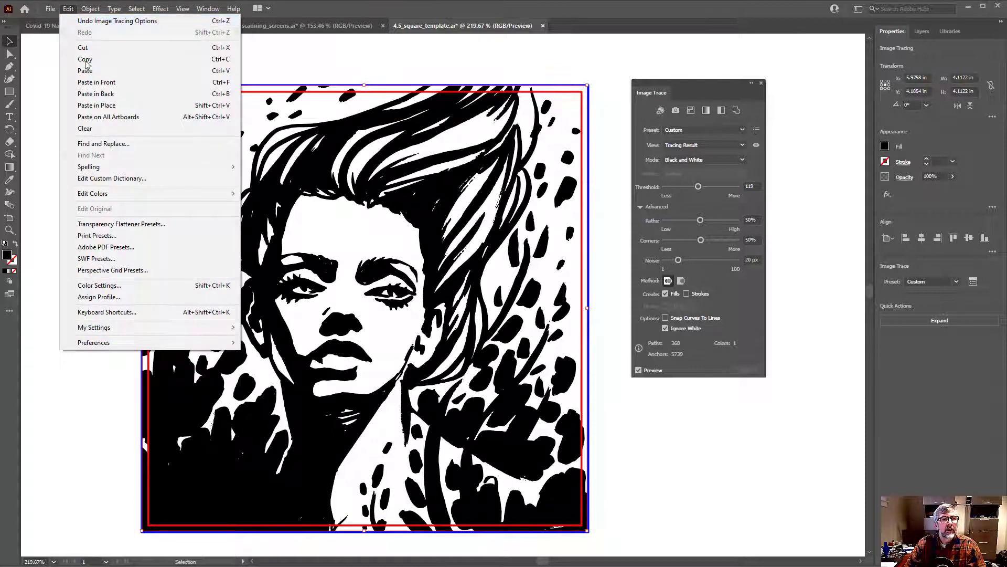
pyautogui.moveTo(111, 198)
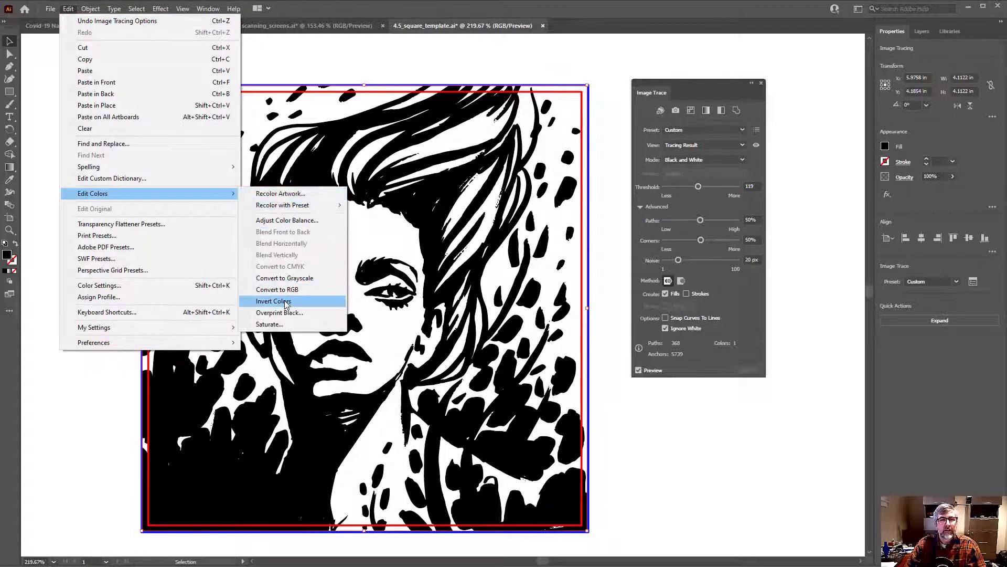
pyautogui.click(286, 302)
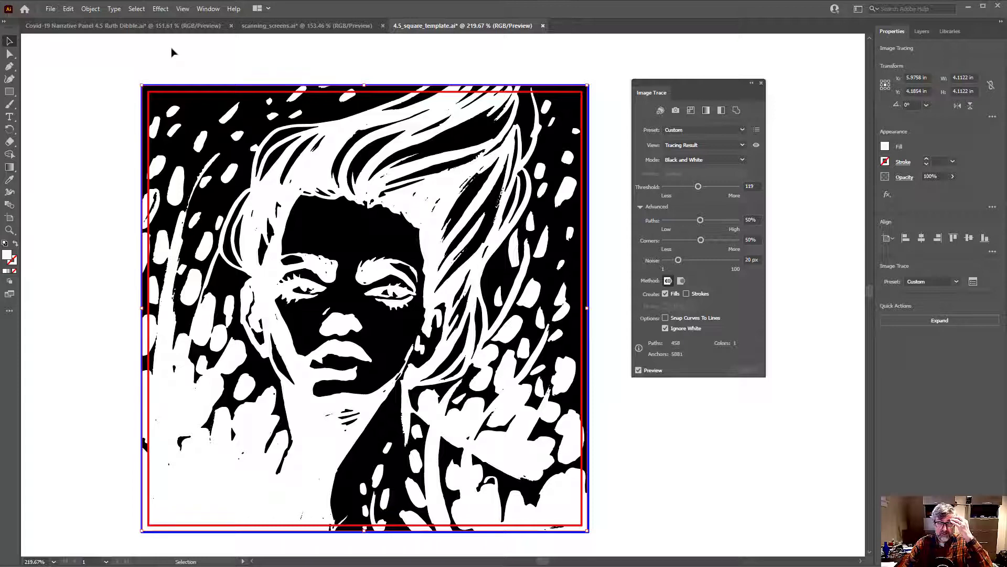
# Reflect the inverted portrait across the vertical axis
pyautogui.click(89, 9)
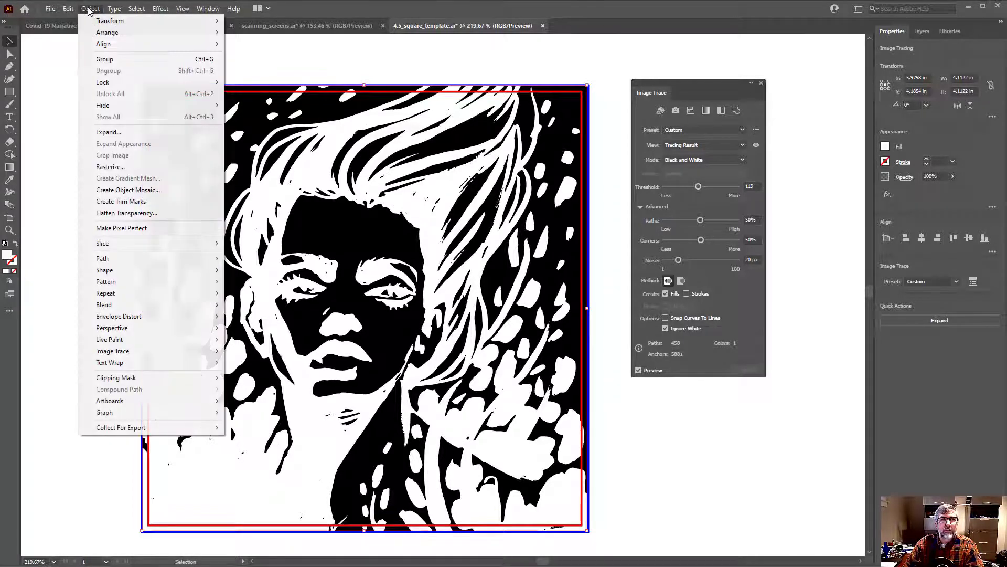
pyautogui.moveTo(108, 23)
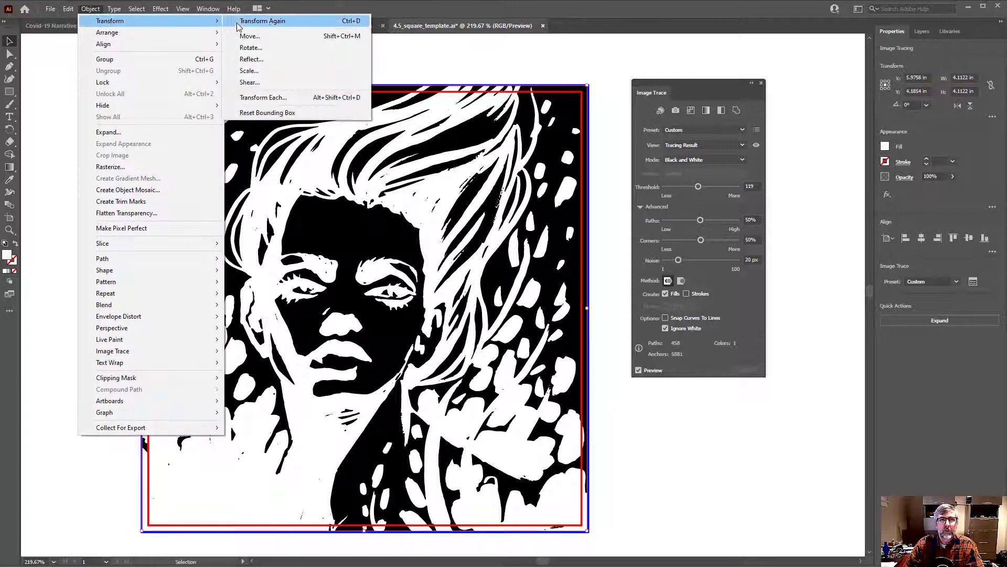
pyautogui.click(268, 60)
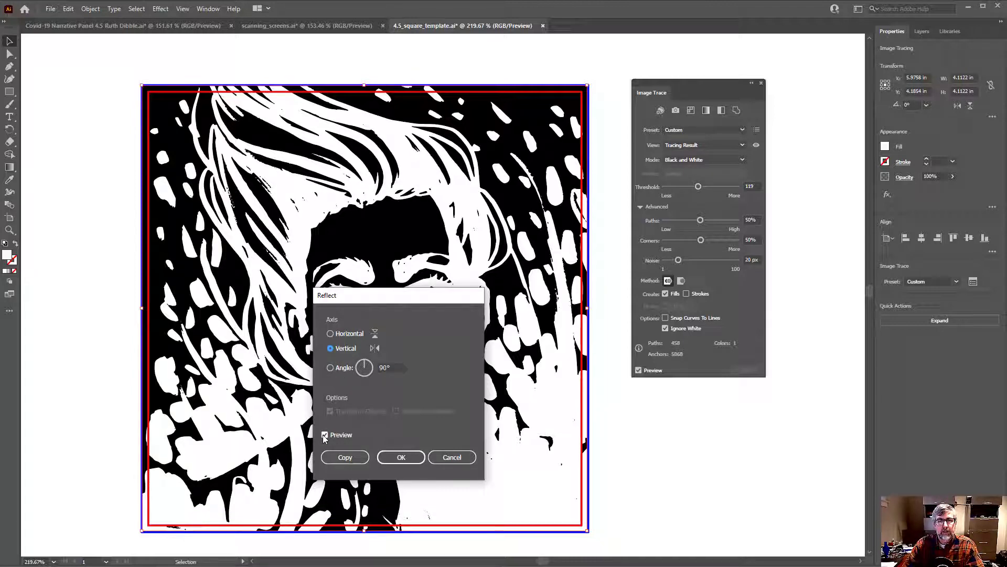
pyautogui.click(401, 457)
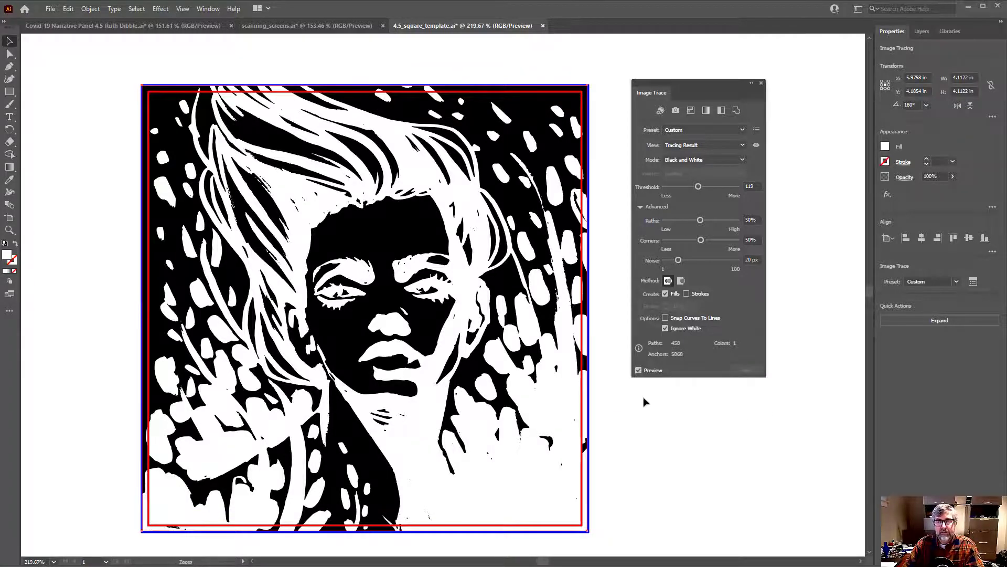
# Expand the mirrored portrait tracing into editable vector paths and deselect the artwork
pyautogui.moveTo(643, 402); pyautogui.dragTo(600, 413)
pyautogui.moveTo(517, 405); pyautogui.dragTo(501, 358)
pyautogui.moveTo(500, 358); pyautogui.dragTo(480, 371)
pyautogui.scroll(-1, 476, 375)
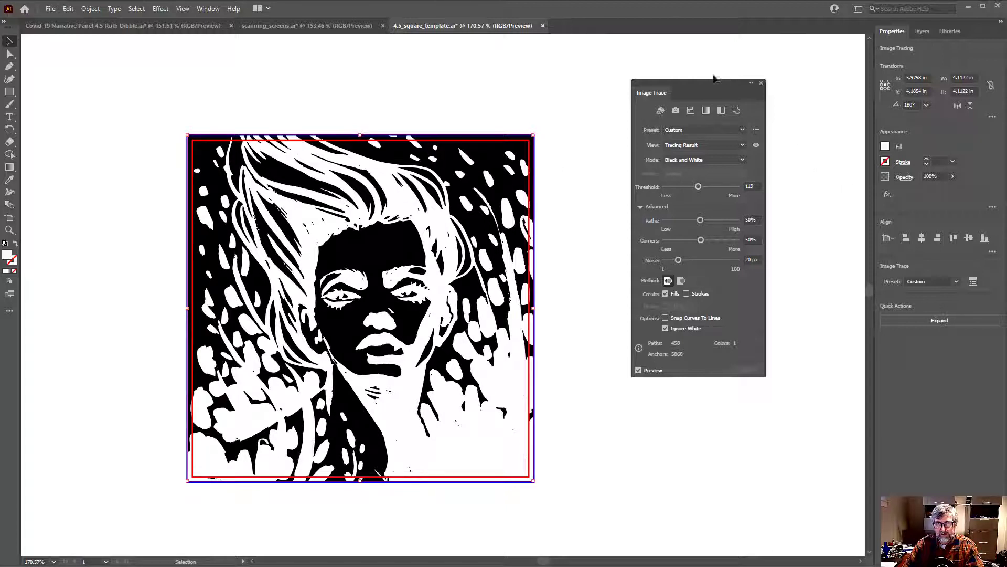
pyautogui.moveTo(690, 87)
pyautogui.mouseDown()
pyautogui.moveTo(677, 107)
pyautogui.moveTo(616, 141)
pyautogui.moveTo(638, 131)
pyautogui.mouseUp()
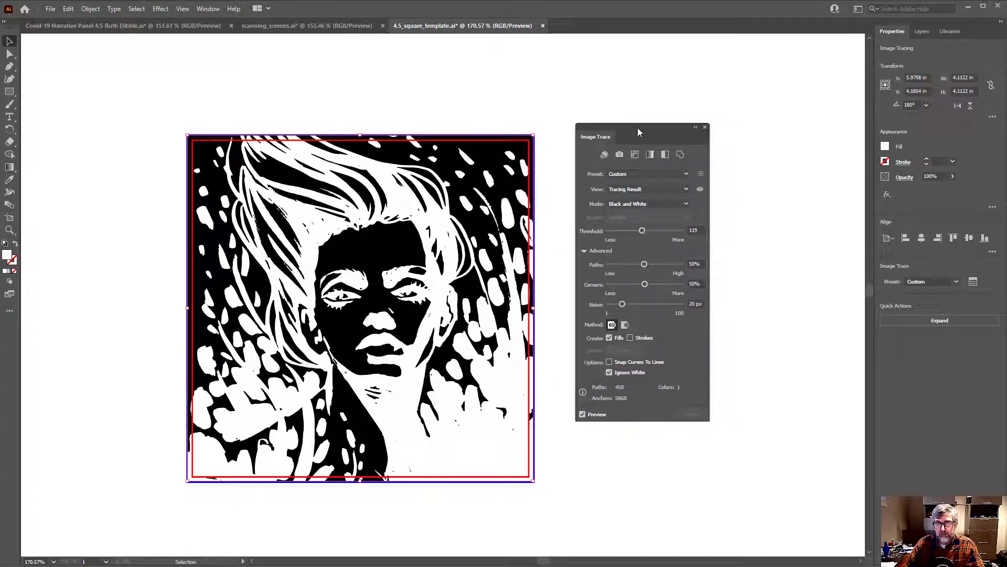
pyautogui.click(934, 321)
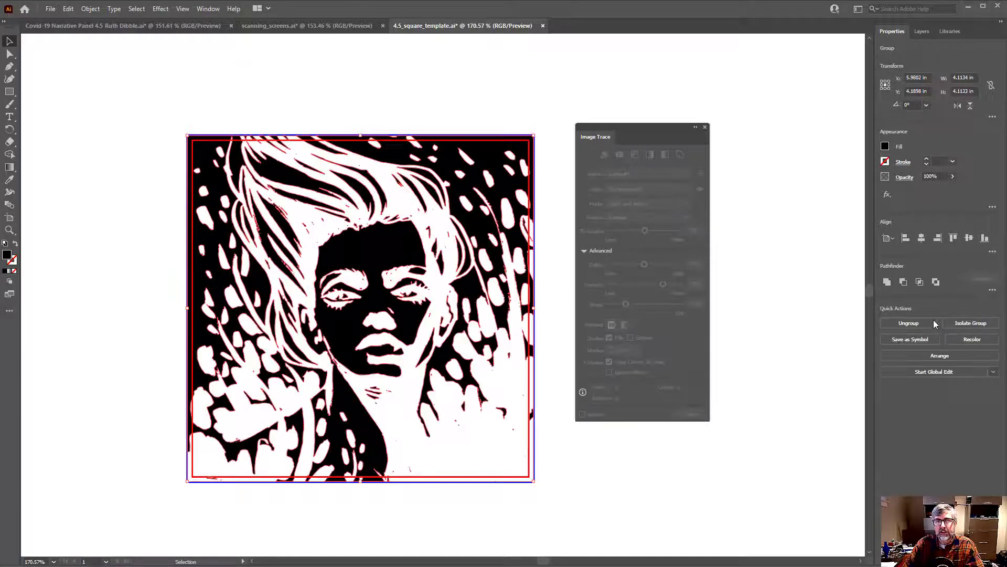
pyautogui.click(77, 161)
# Select the expanded portrait group and activate the Direct Selection tool to show its anchor points
pyautogui.scroll(5, 289, 262)
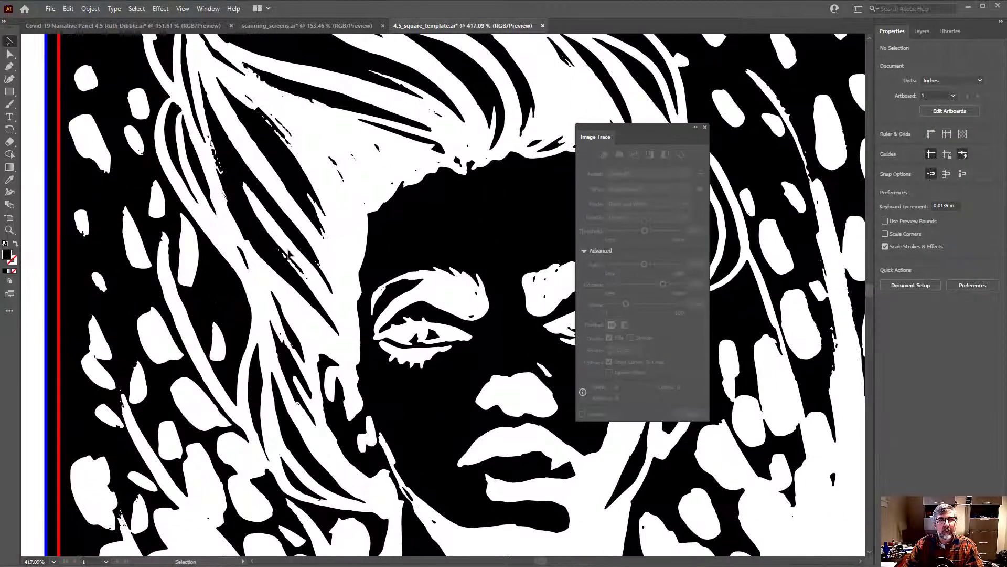
pyautogui.click(300, 251)
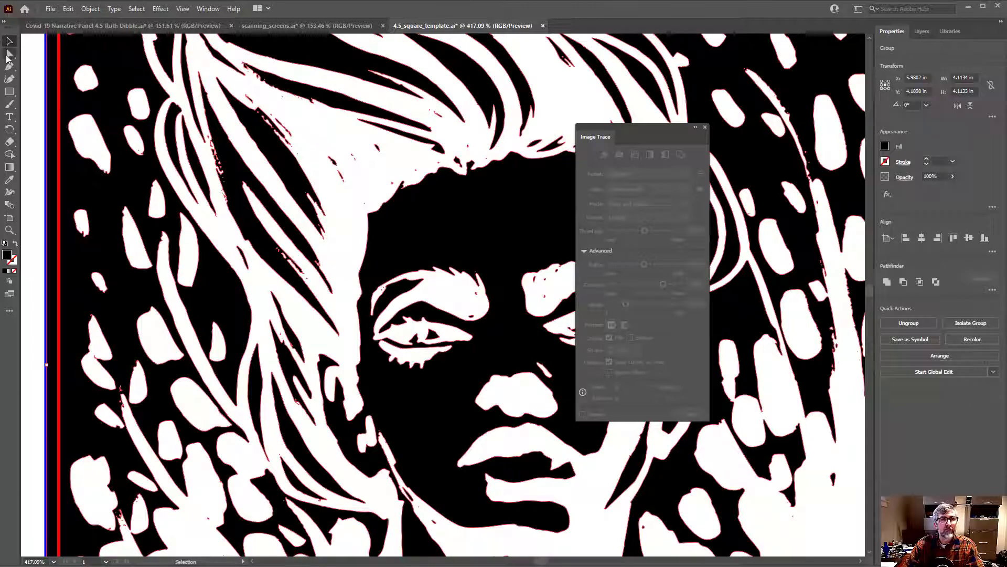
pyautogui.click(9, 54)
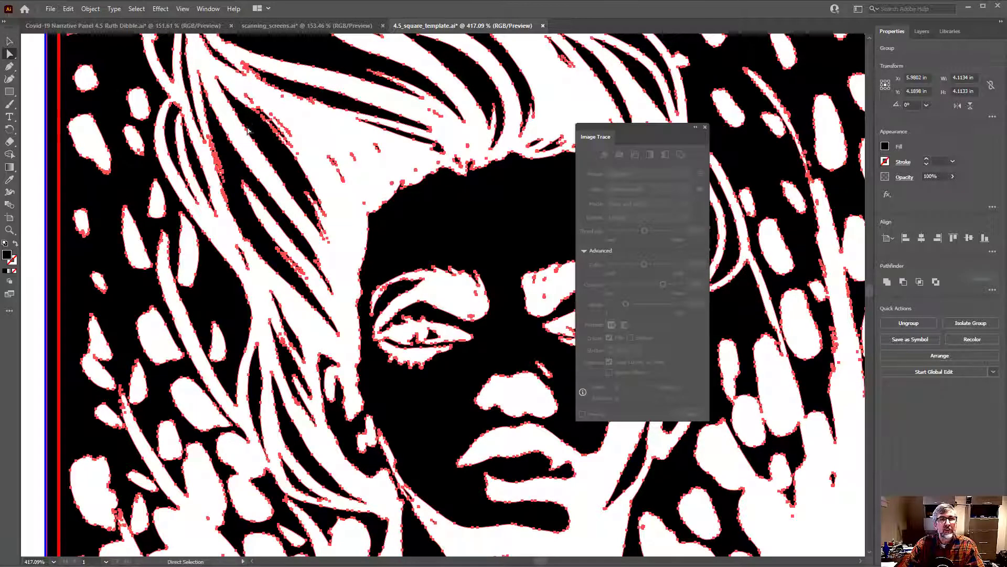
# Reshape the oval white speck left of the hair by pulling an edge anchor point outward, and select the anchors of the neighbouring round speck
pyautogui.scroll(3, 205, 144)
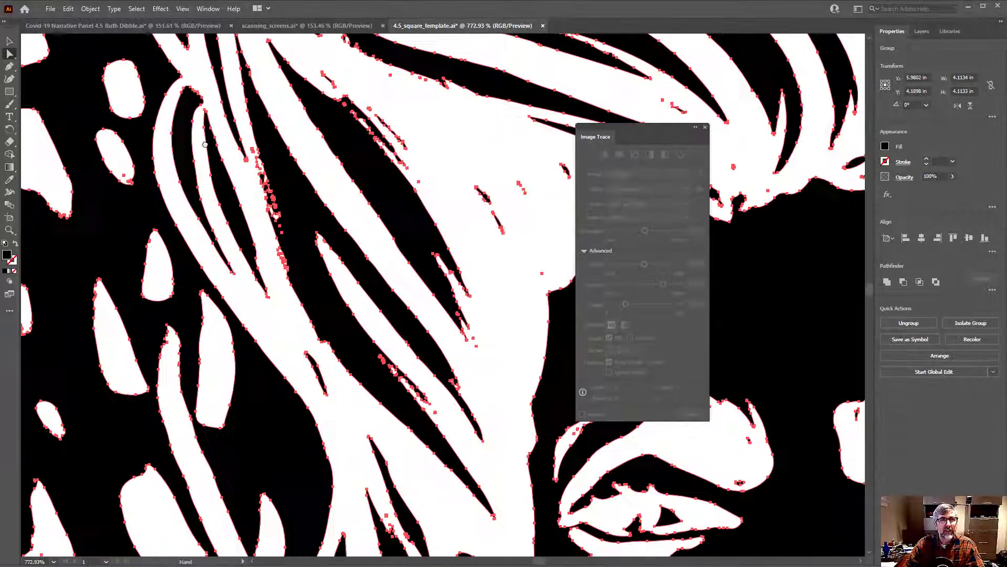
pyautogui.moveTo(205, 144); pyautogui.dragTo(301, 176)
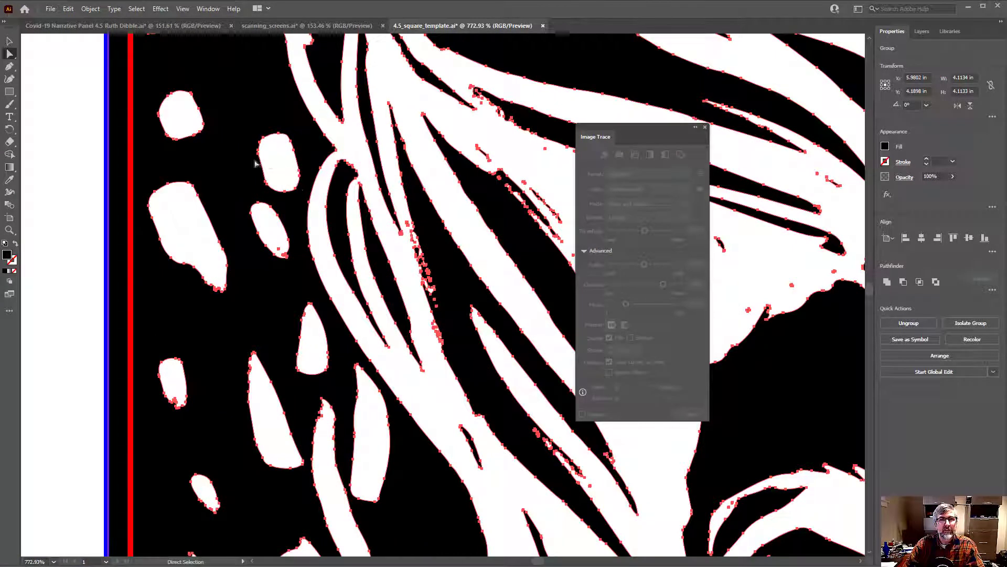
pyautogui.click(67, 166)
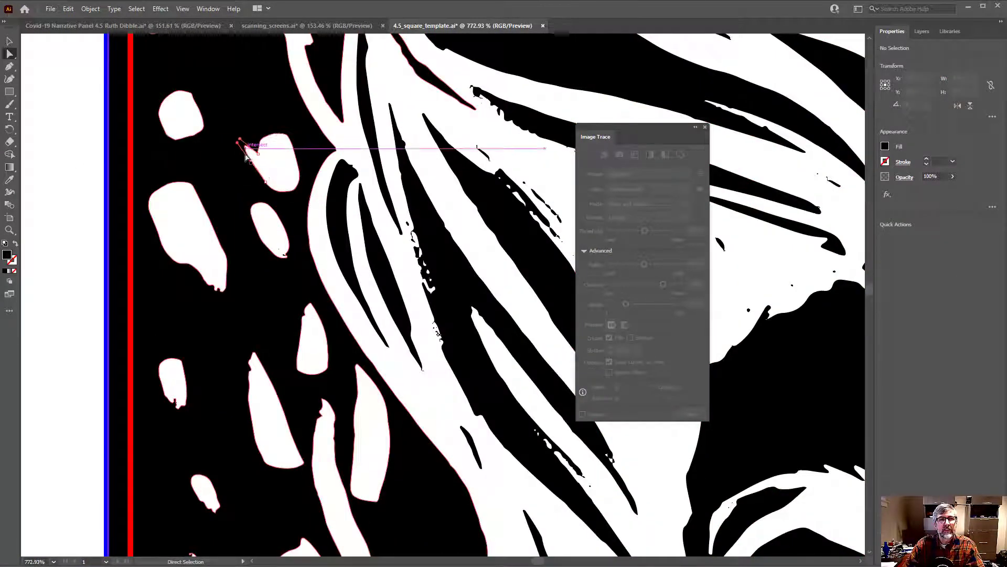
pyautogui.moveTo(257, 153); pyautogui.dragTo(242, 142)
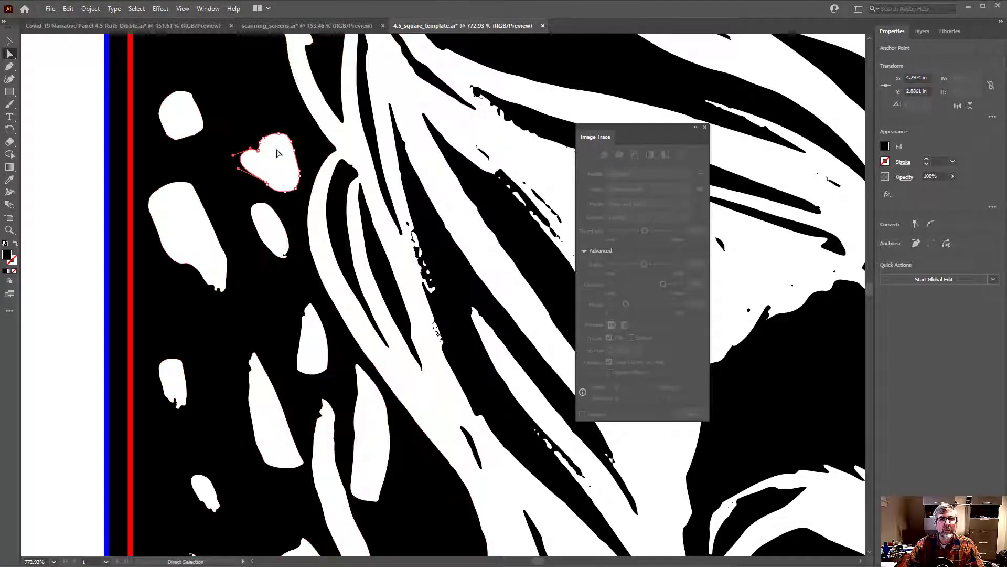
pyautogui.click(273, 141)
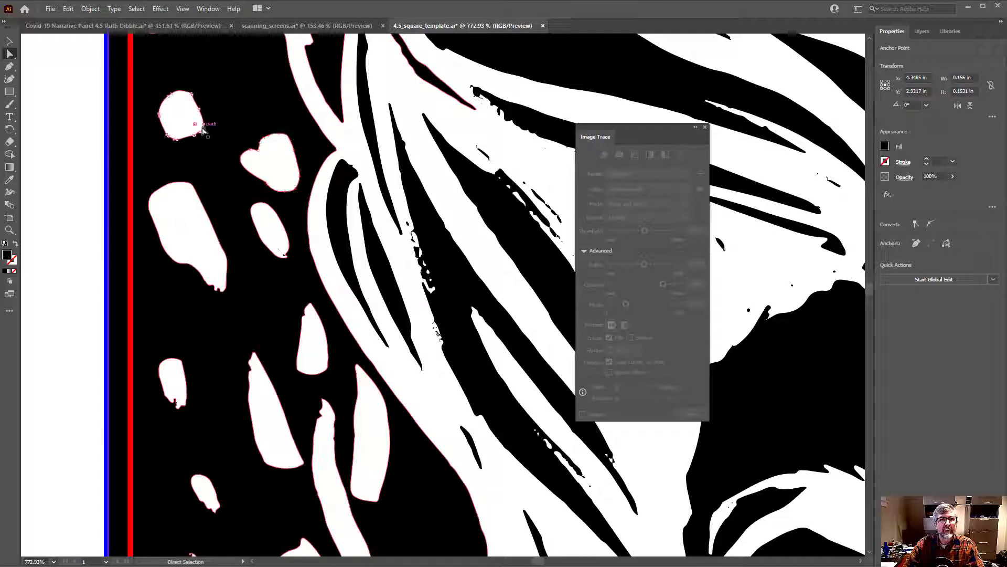
pyautogui.click(179, 114)
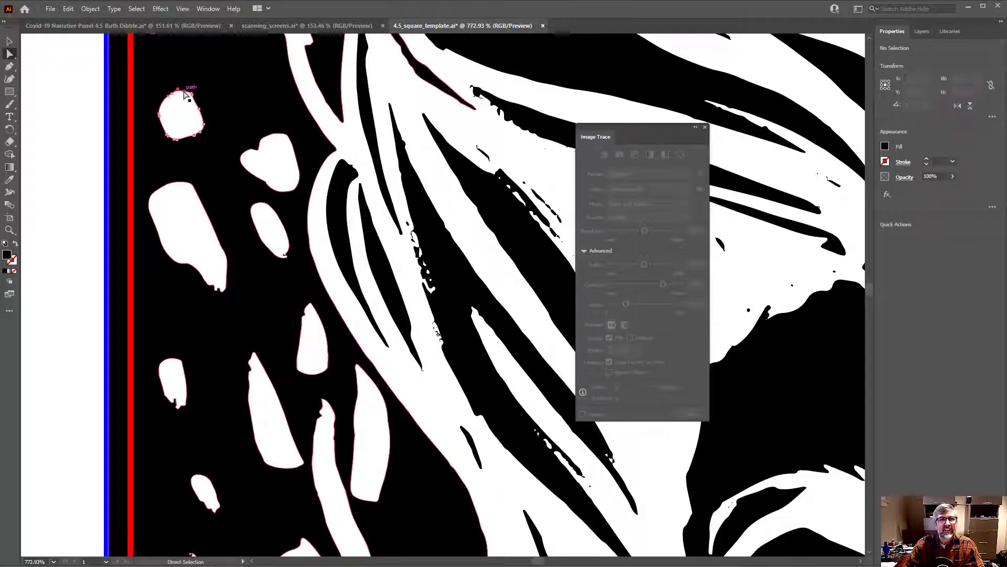
pyautogui.click(181, 92)
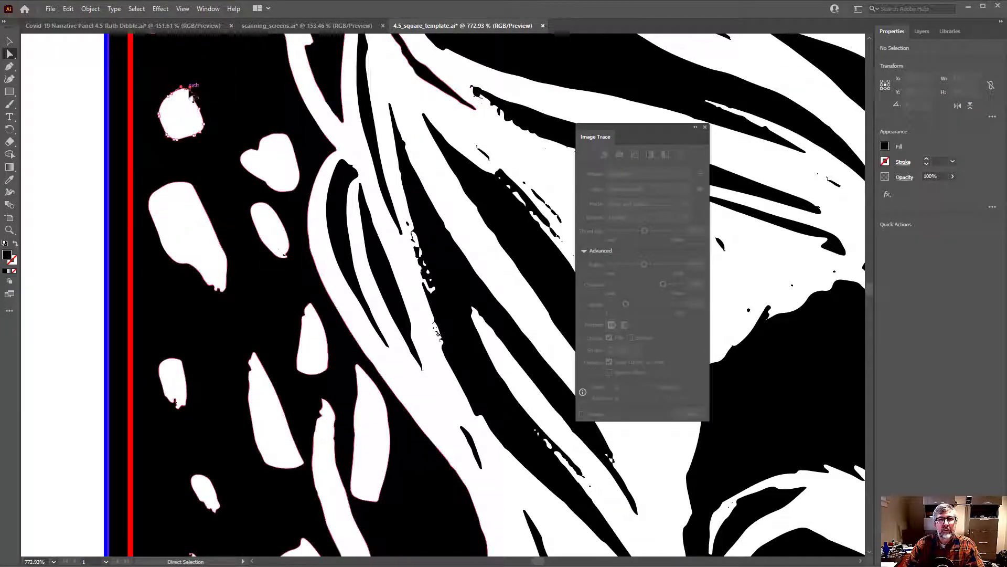
# Deselect the round speck and move the Image Trace window clear of the artwork
pyautogui.scroll(-3, 388, 155)
pyautogui.moveTo(525, 158); pyautogui.dragTo(382, 158)
pyautogui.moveTo(443, 170); pyautogui.dragTo(354, 176)
pyautogui.moveTo(439, 194); pyautogui.dragTo(328, 177)
pyautogui.moveTo(402, 199); pyautogui.dragTo(348, 224)
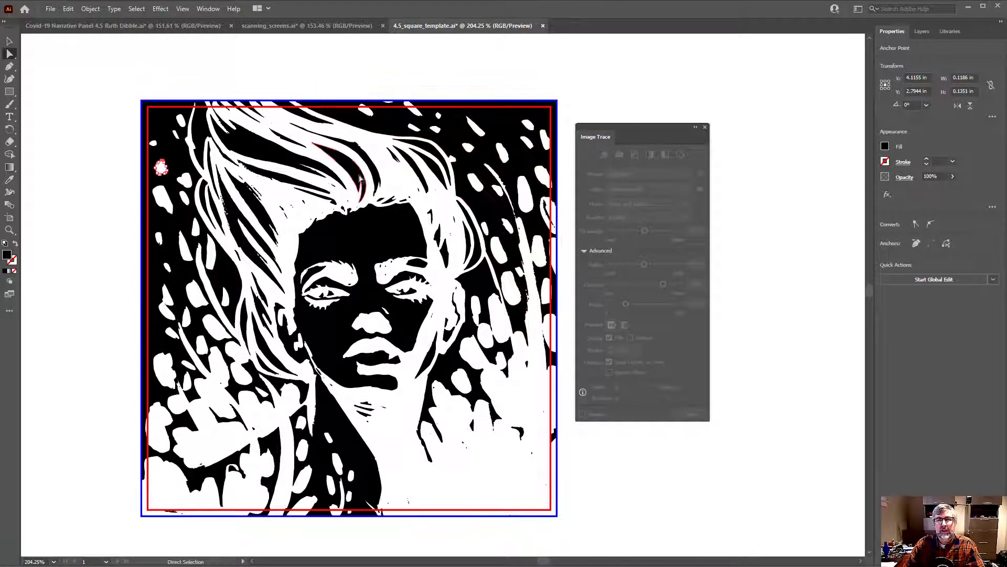
pyautogui.scroll(-5, 409, 233)
pyautogui.moveTo(393, 269); pyautogui.dragTo(335, 268)
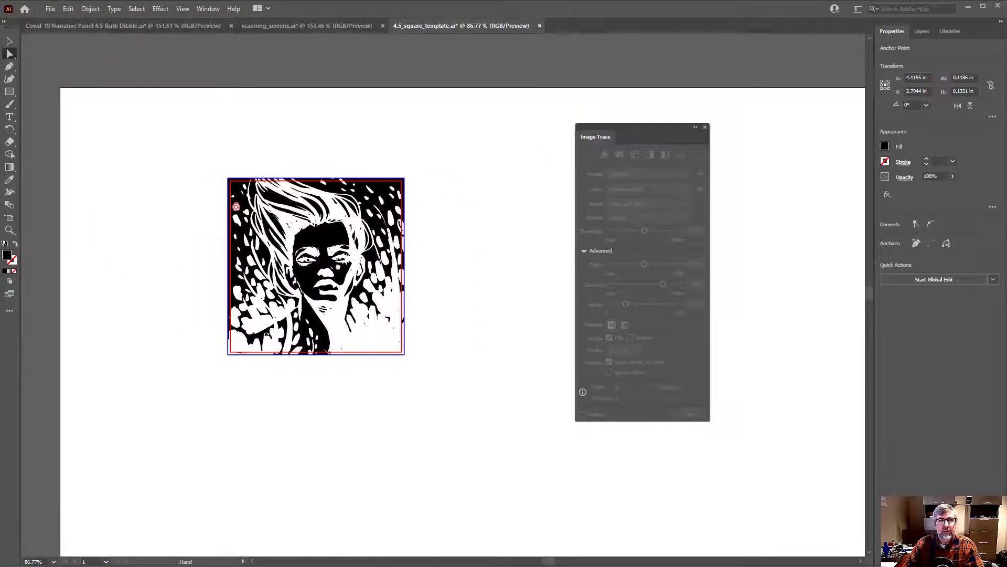
pyautogui.click(306, 151)
pyautogui.moveTo(635, 127); pyautogui.dragTo(674, 108)
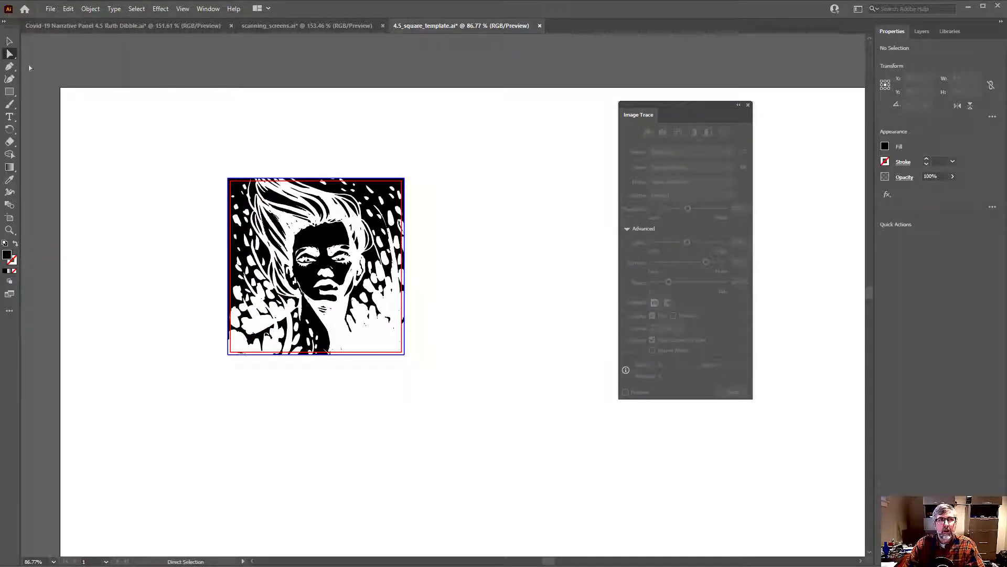
# Select the portrait together with its template squares and move them to the upper-left corner of the artboard
pyautogui.click(9, 39)
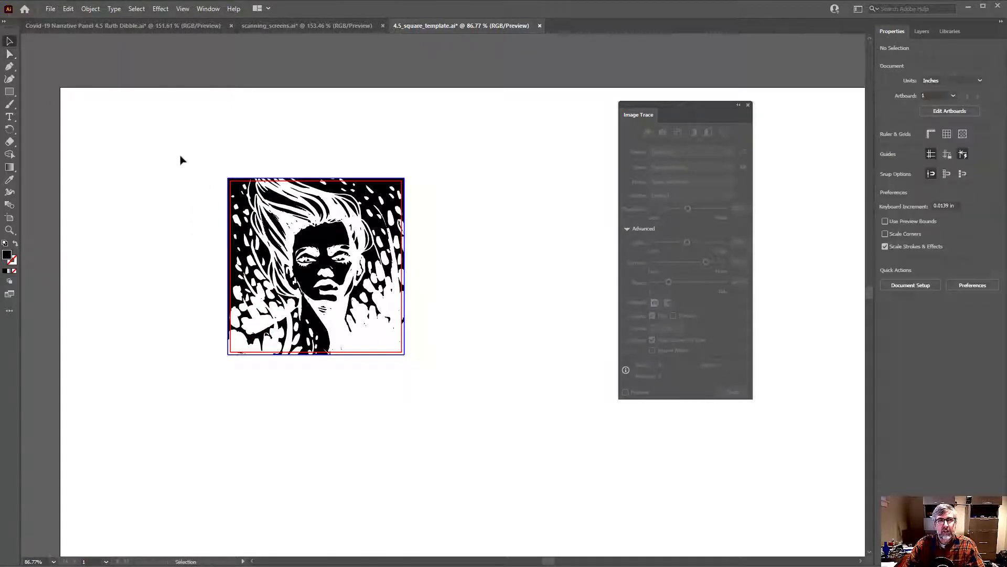
pyautogui.moveTo(180, 156); pyautogui.dragTo(430, 365)
pyautogui.moveTo(473, 423); pyautogui.dragTo(473, 423)
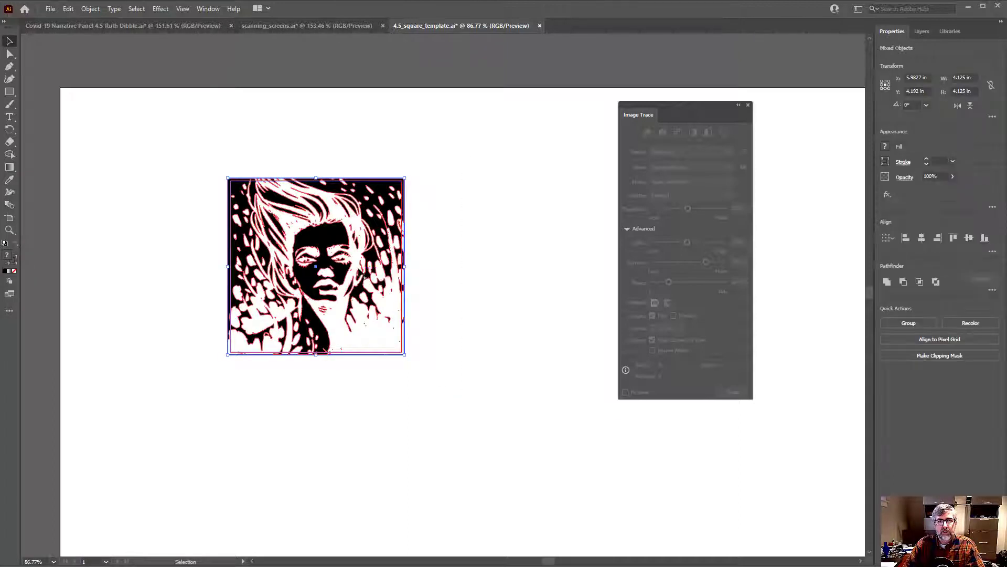
pyautogui.moveTo(340, 270); pyautogui.dragTo(218, 205)
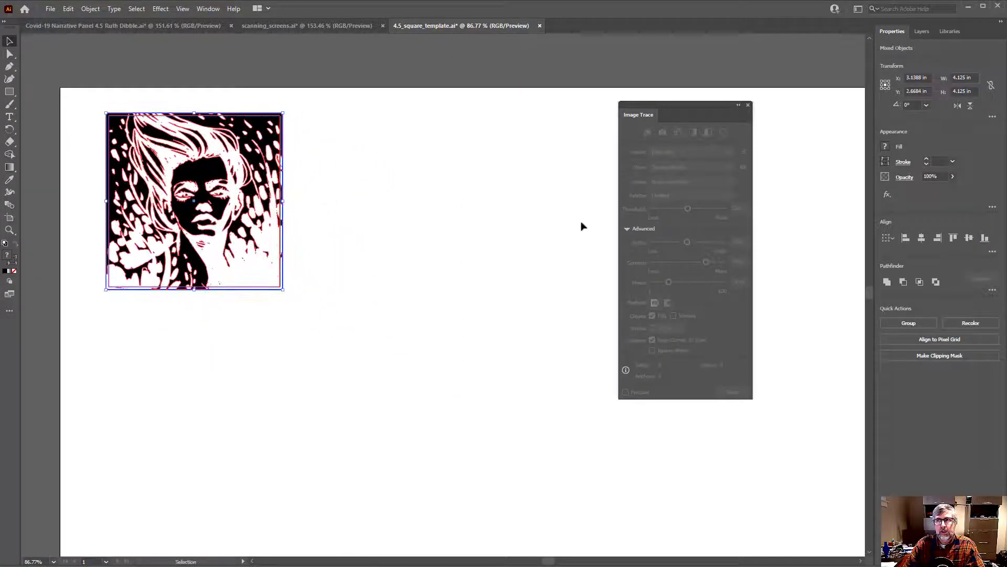
# Select only the two rectangles of the Template layer and place a duplicate of them directly to the right of the portrait
pyautogui.click(923, 30)
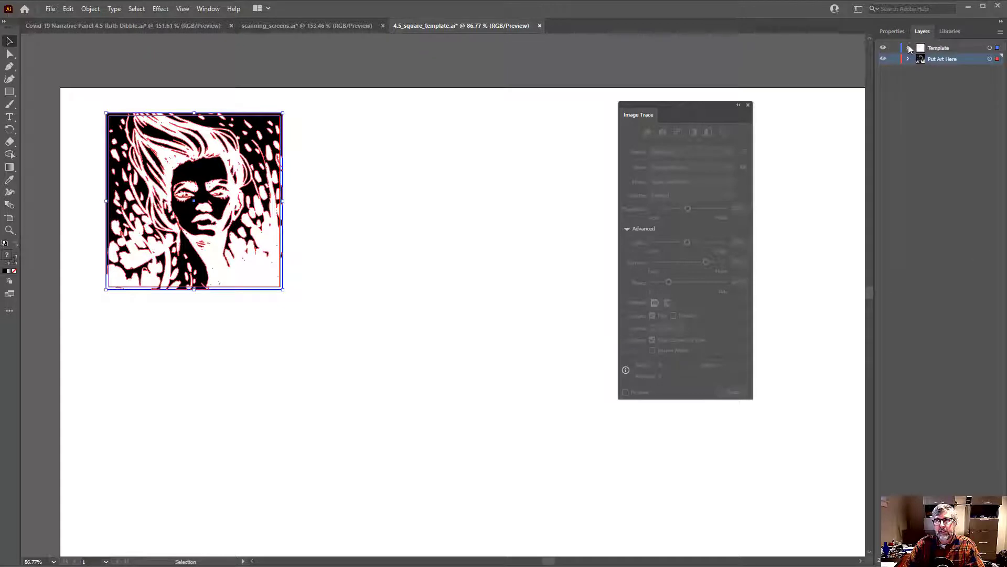
pyautogui.click(909, 48)
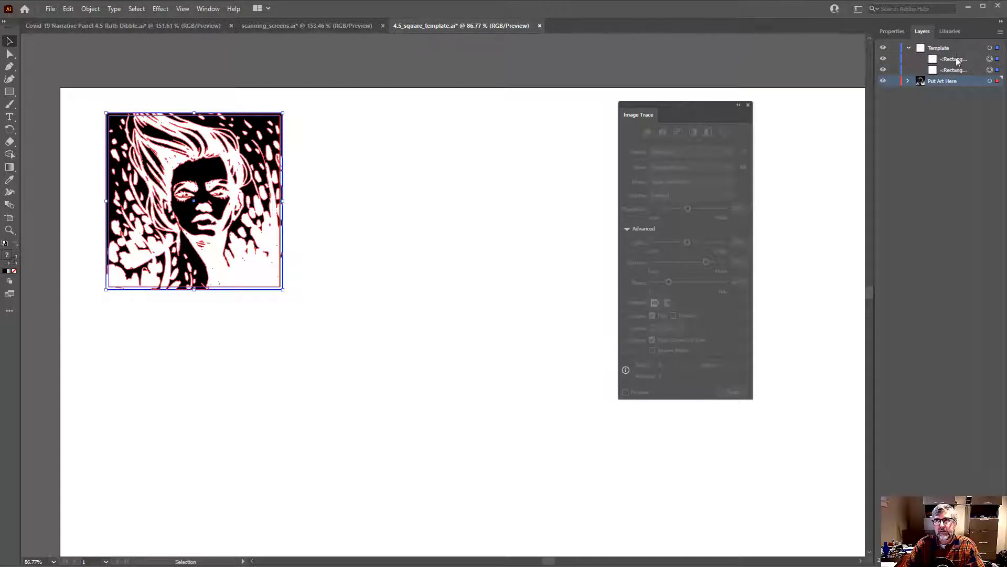
pyautogui.click(997, 68)
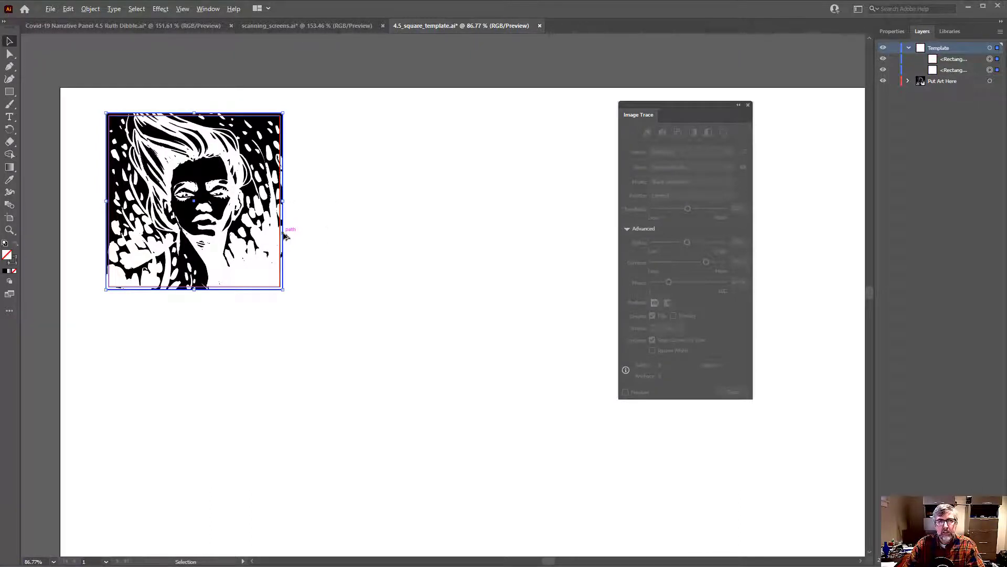
pyautogui.moveTo(284, 237); pyautogui.dragTo(476, 238)
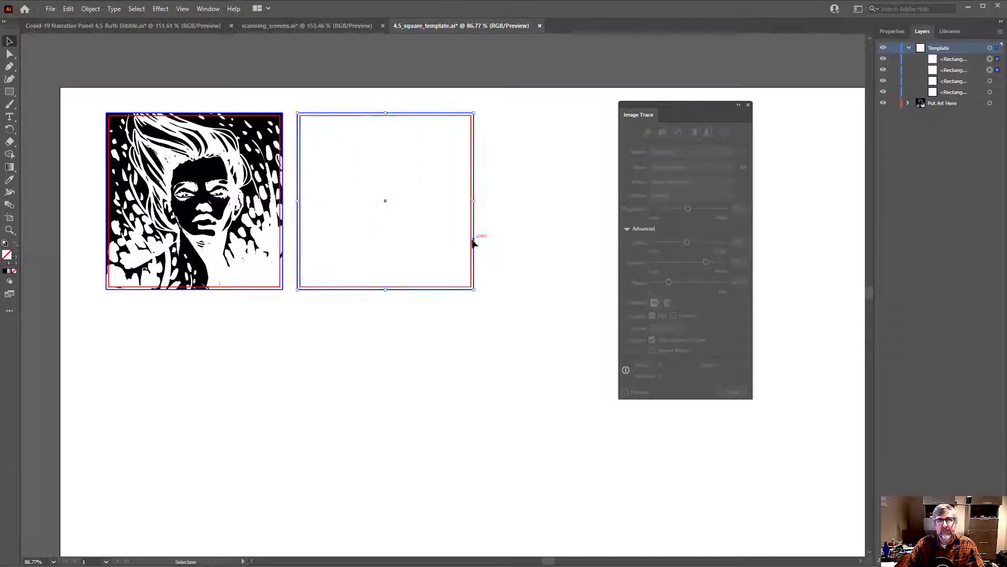
pyautogui.moveTo(500, 312); pyautogui.dragTo(379, 326)
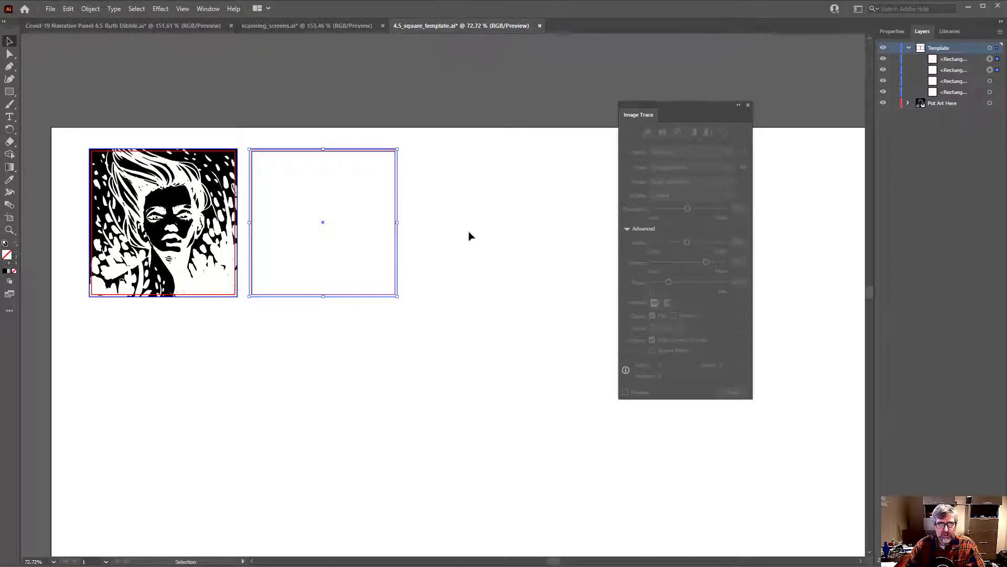
pyautogui.moveTo(541, 227); pyautogui.dragTo(504, 230)
pyautogui.moveTo(523, 252); pyautogui.dragTo(382, 254)
pyautogui.keyDown('ctrl'); pyautogui.keyDown('alt'); pyautogui.click(442, 253); pyautogui.keyUp('alt'); pyautogui.keyUp('ctrl')
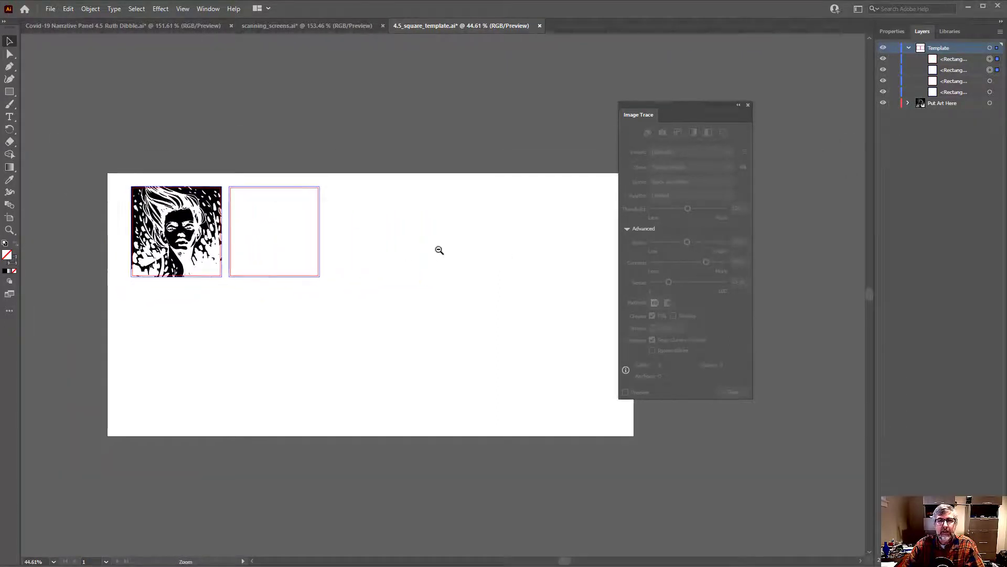
pyautogui.moveTo(457, 250); pyautogui.dragTo(408, 248)
pyautogui.moveTo(419, 243); pyautogui.dragTo(423, 240)
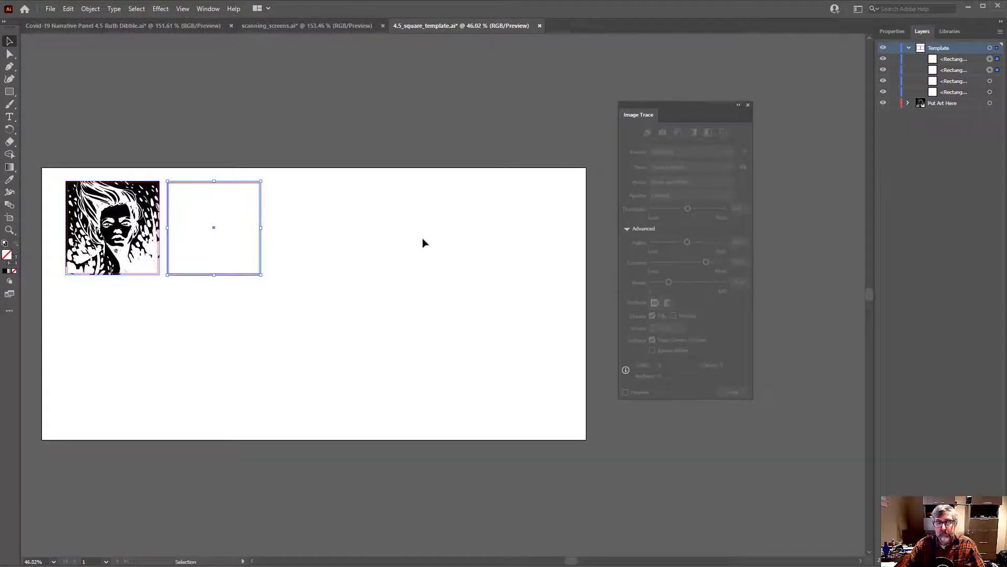